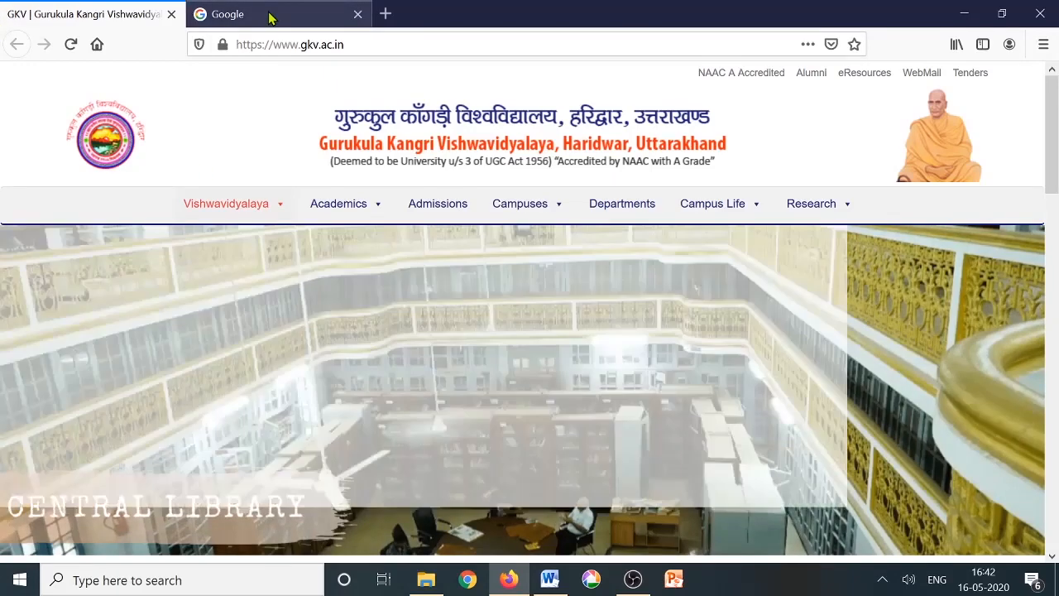
Open Google Calendar from the Google home page and display it in Month view.
left_click(270, 17)
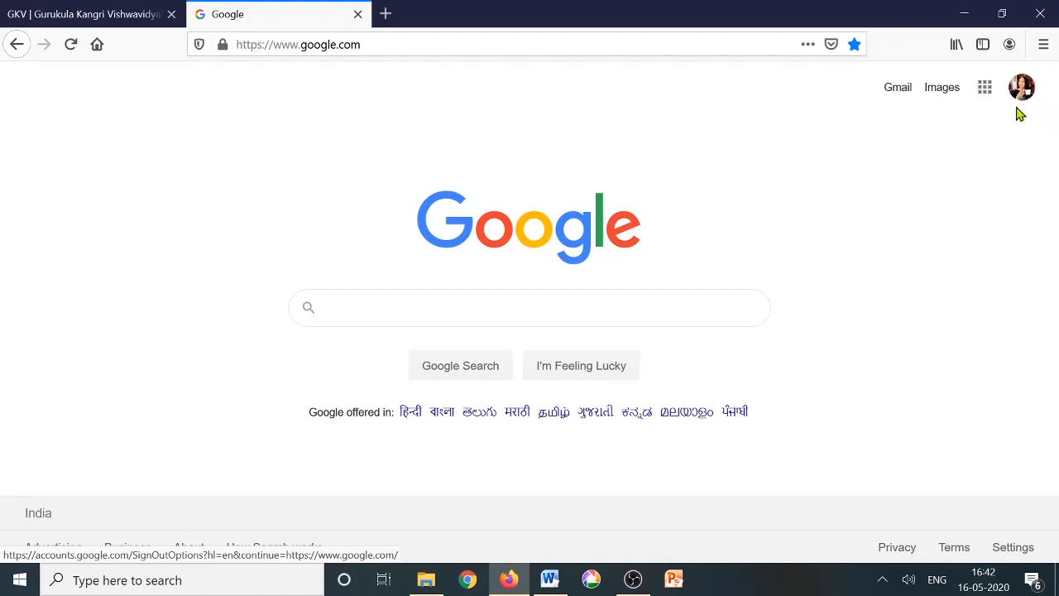
left_click(985, 91)
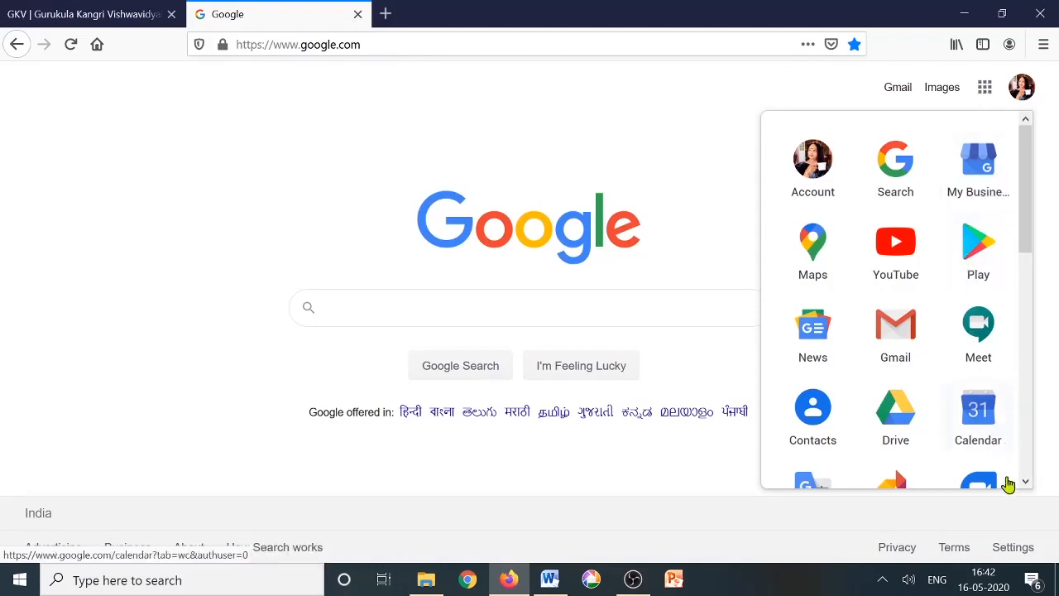
left_click(979, 420)
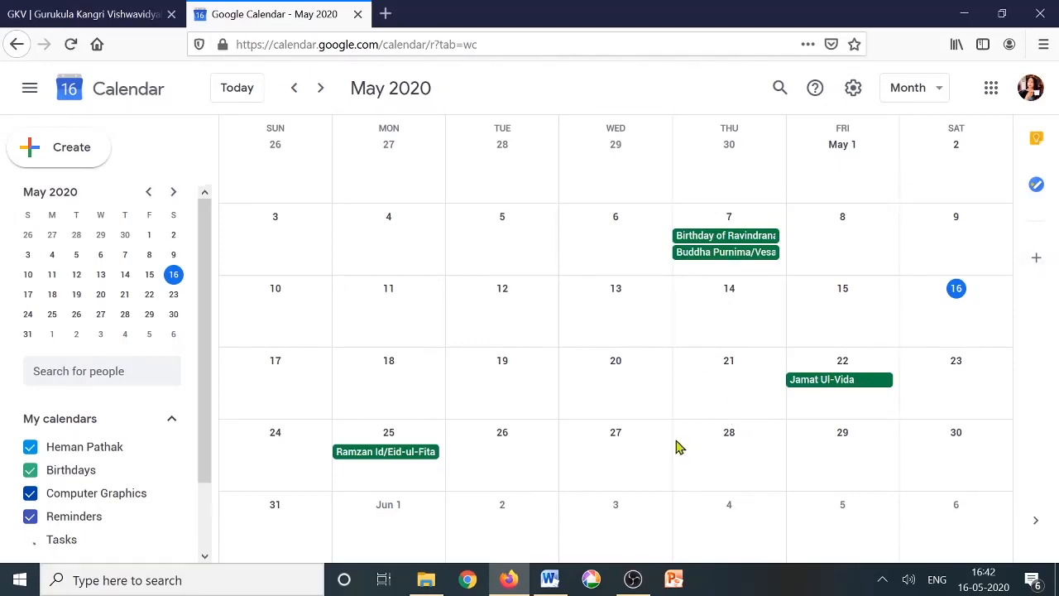
left_click(941, 90)
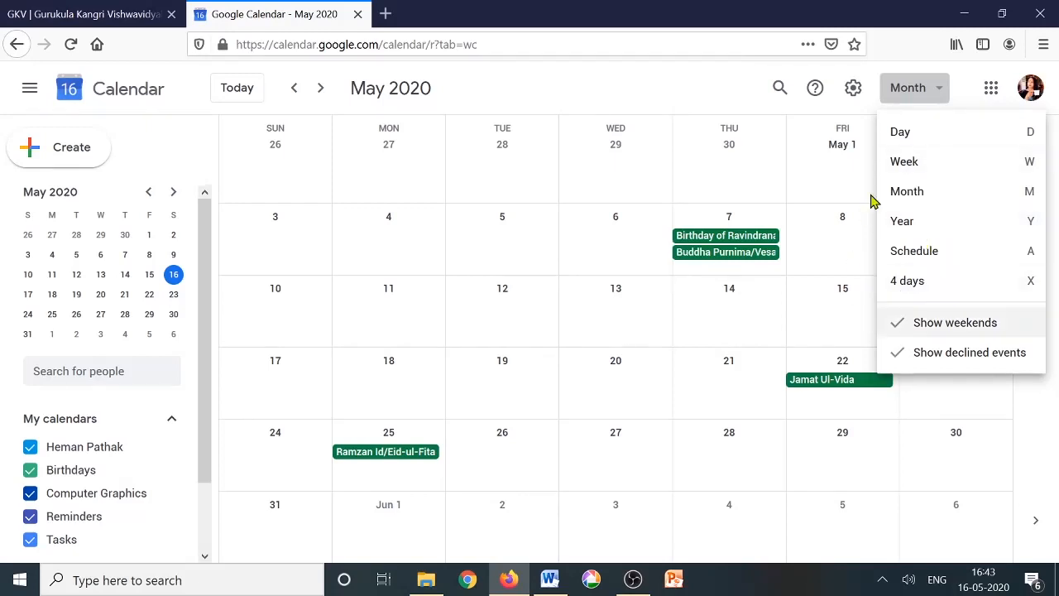
left_click(911, 192)
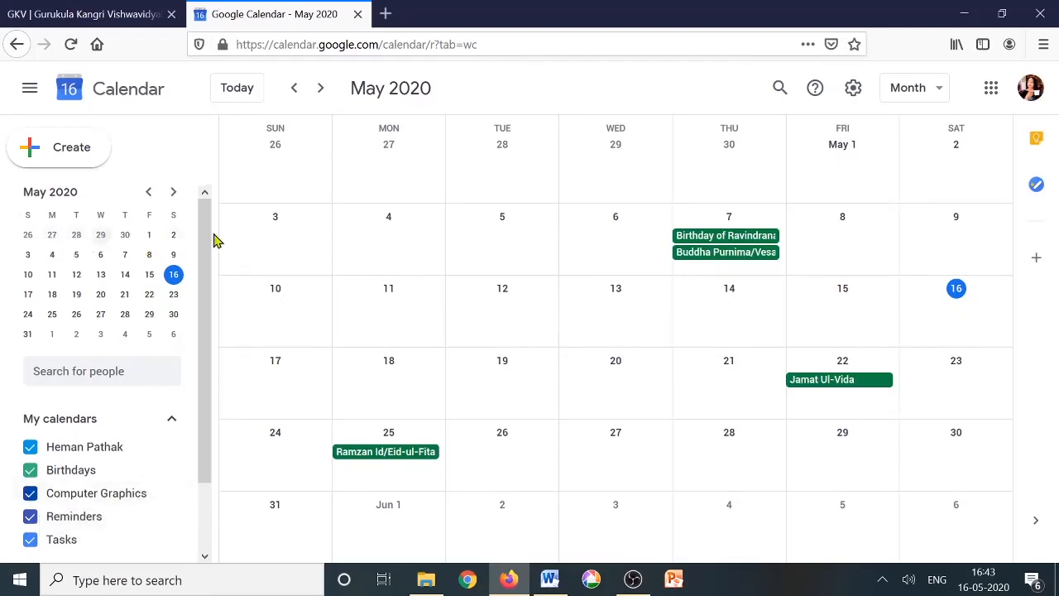
Collapse the calendar's main sidebar and expand it again.
left_click(30, 92)
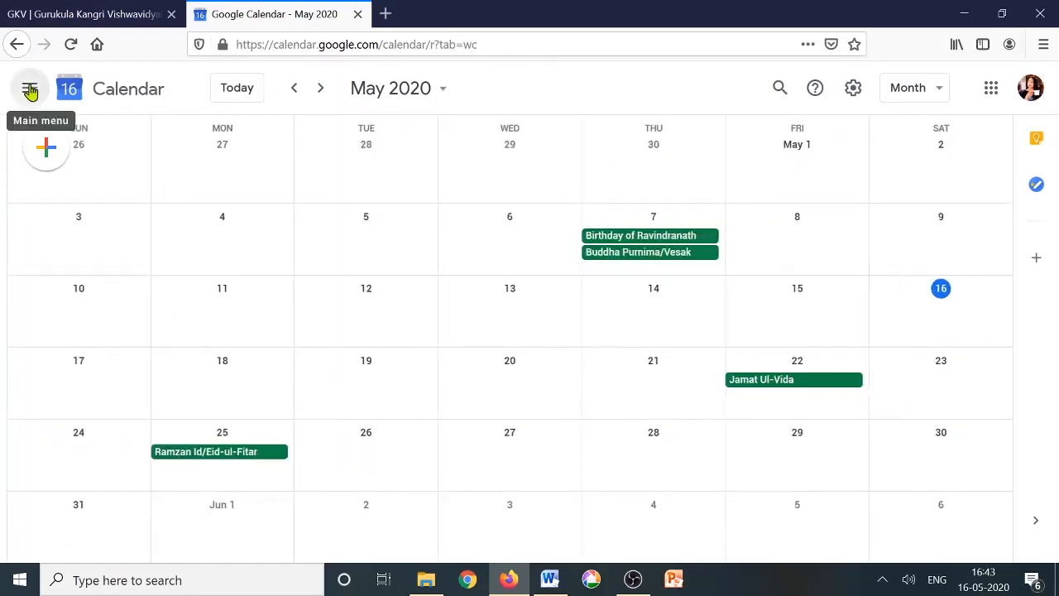
left_click(30, 91)
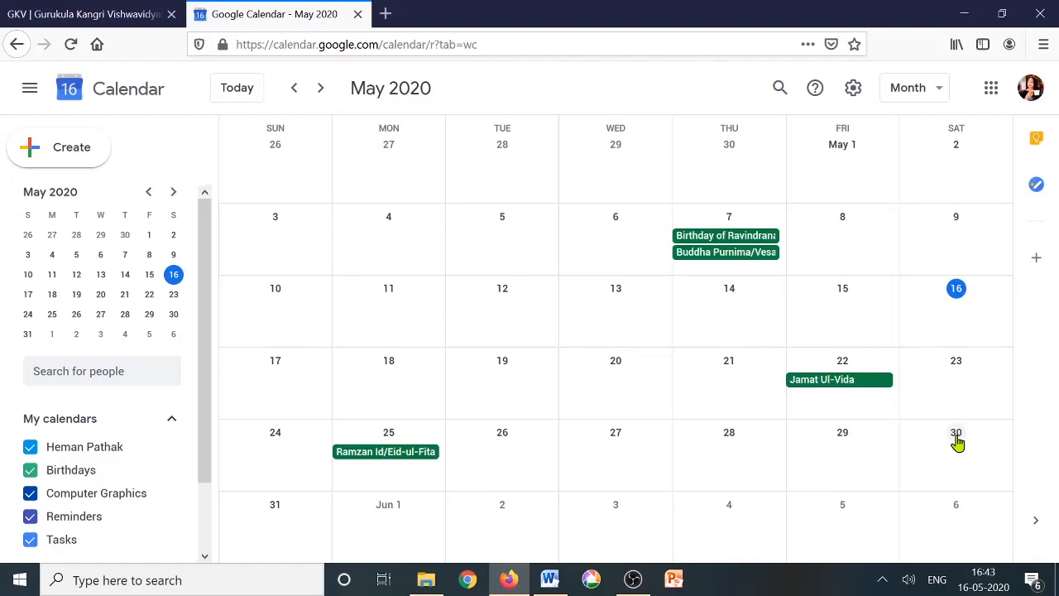
Create a new calendar event titled "Class: Computer Graphics".
left_click(58, 155)
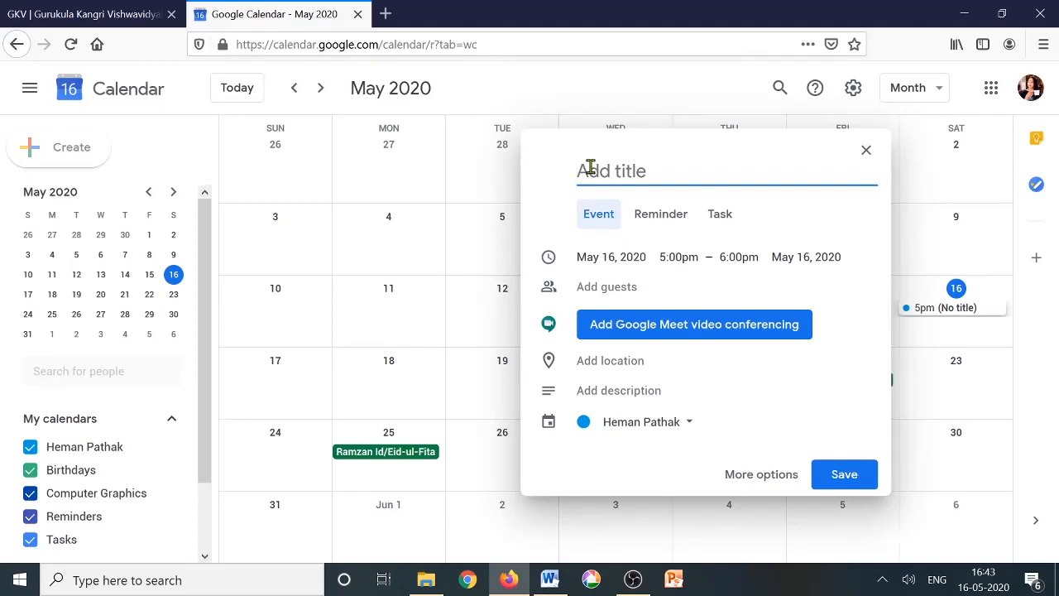
type("Class")
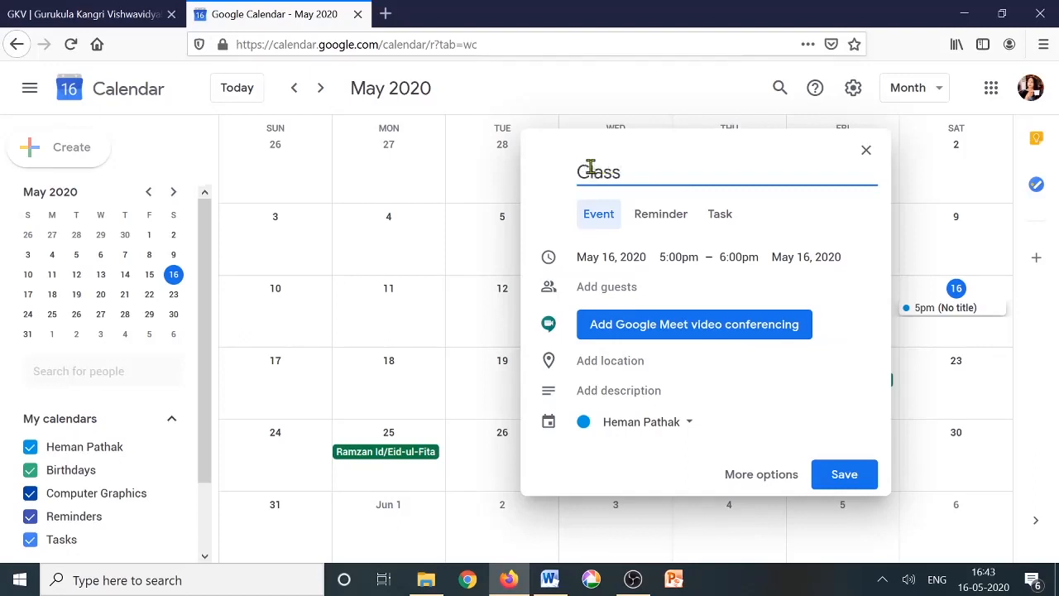
type(": Computer")
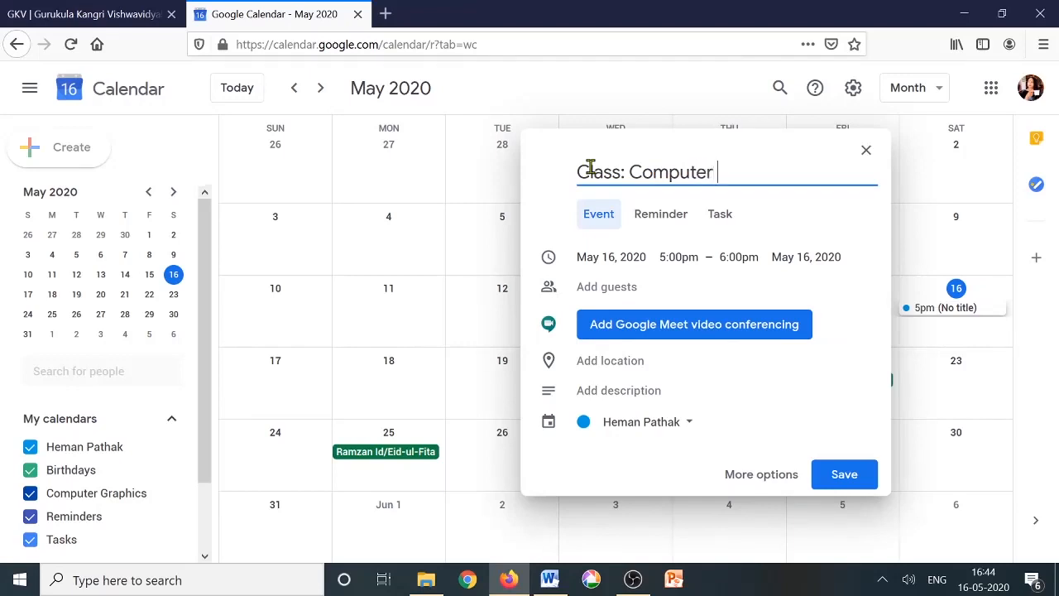
type(" Graphics")
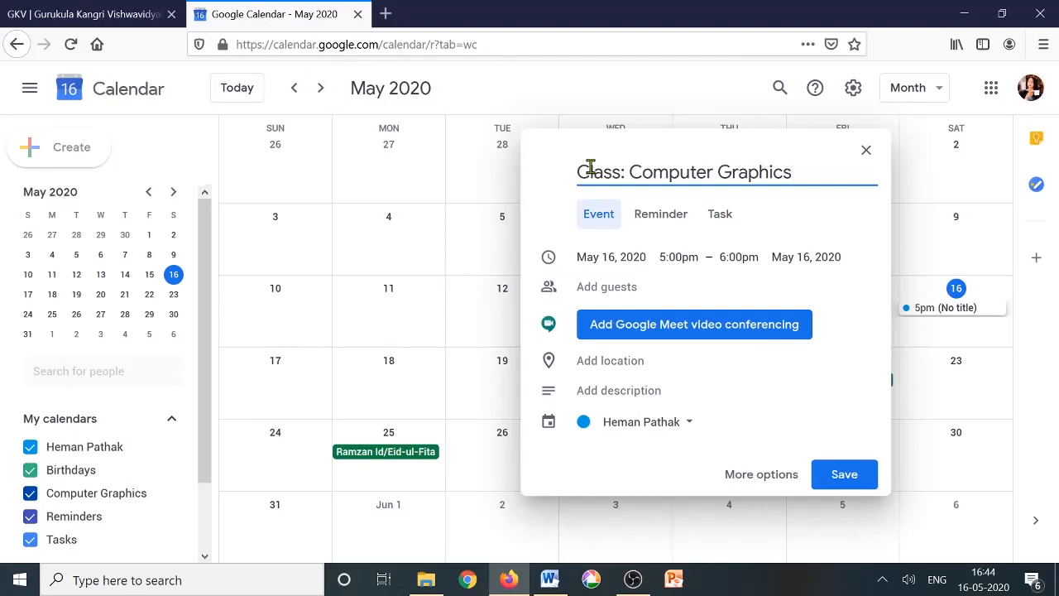
Schedule the class event for May 26, 2020, starting at 10:30am.
left_click(635, 258)
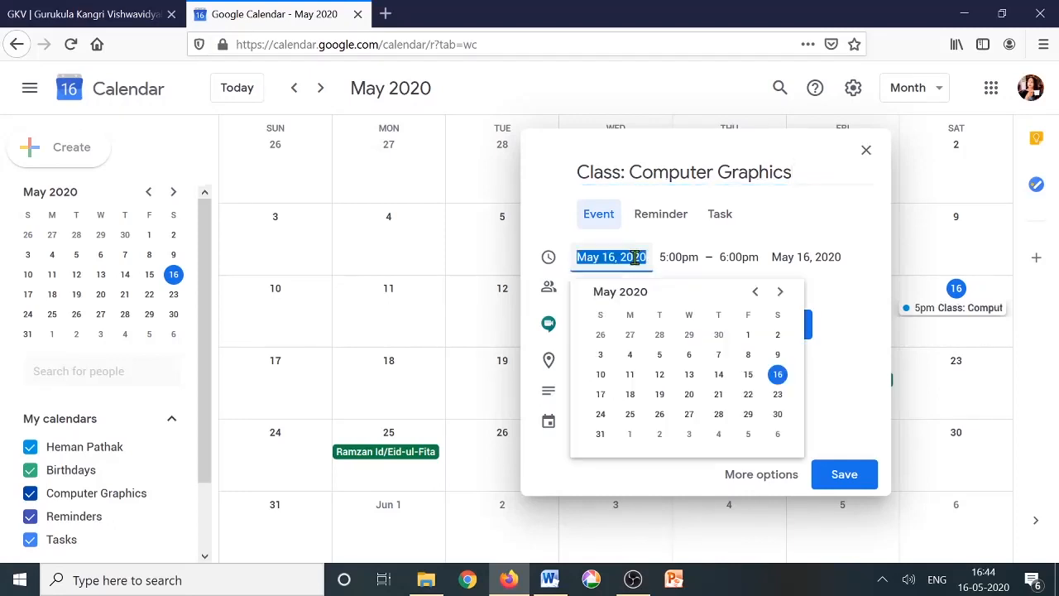
left_click(660, 416)
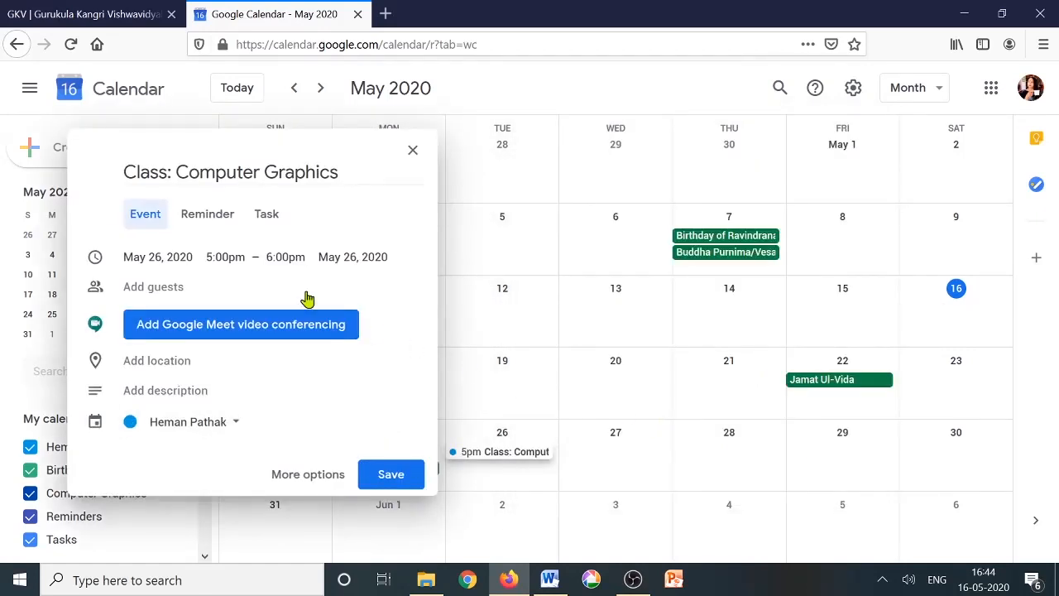
left_click(221, 256)
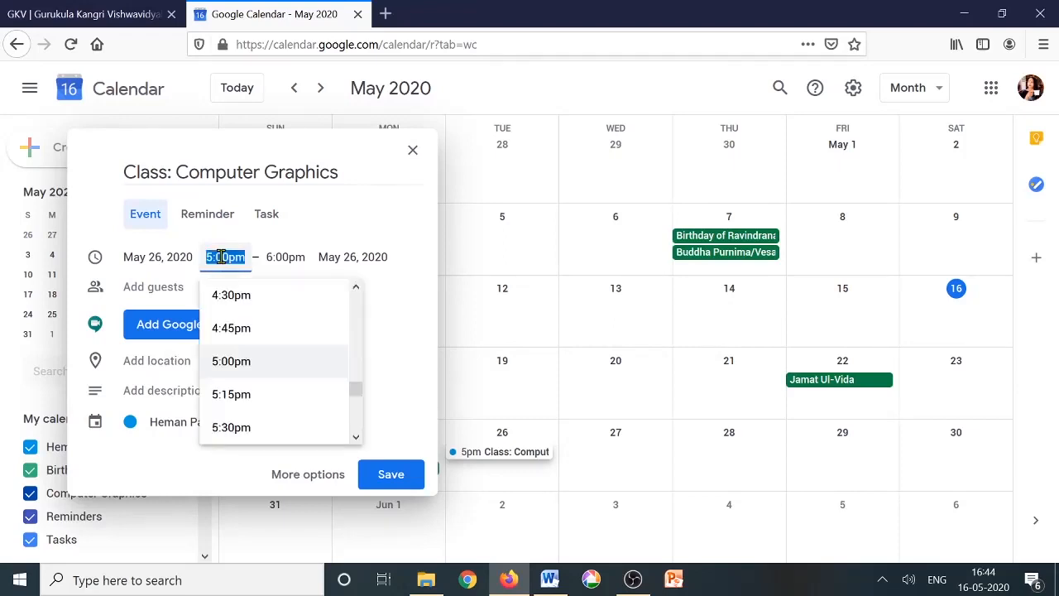
left_click_drag(357, 392, 358, 358)
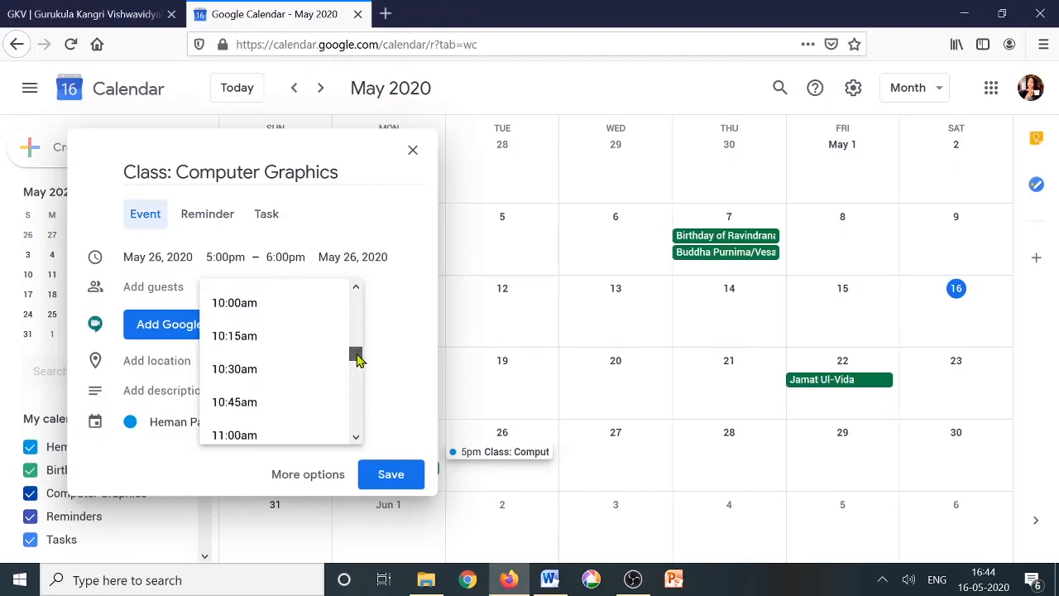
left_click(255, 370)
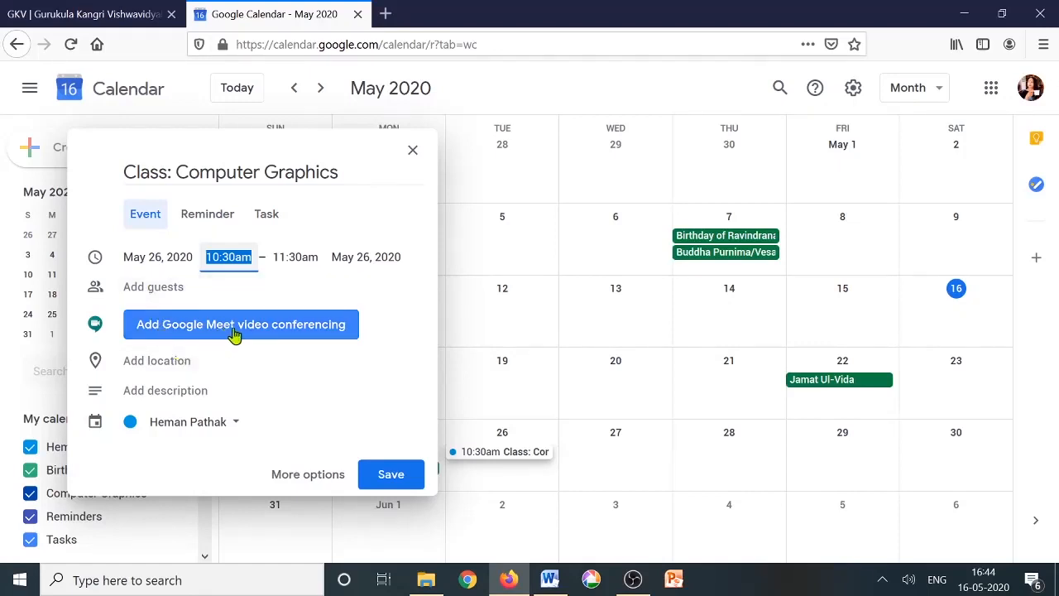
Add Google Meet video conferencing to the event and enter "Animation" as its description.
left_click(289, 329)
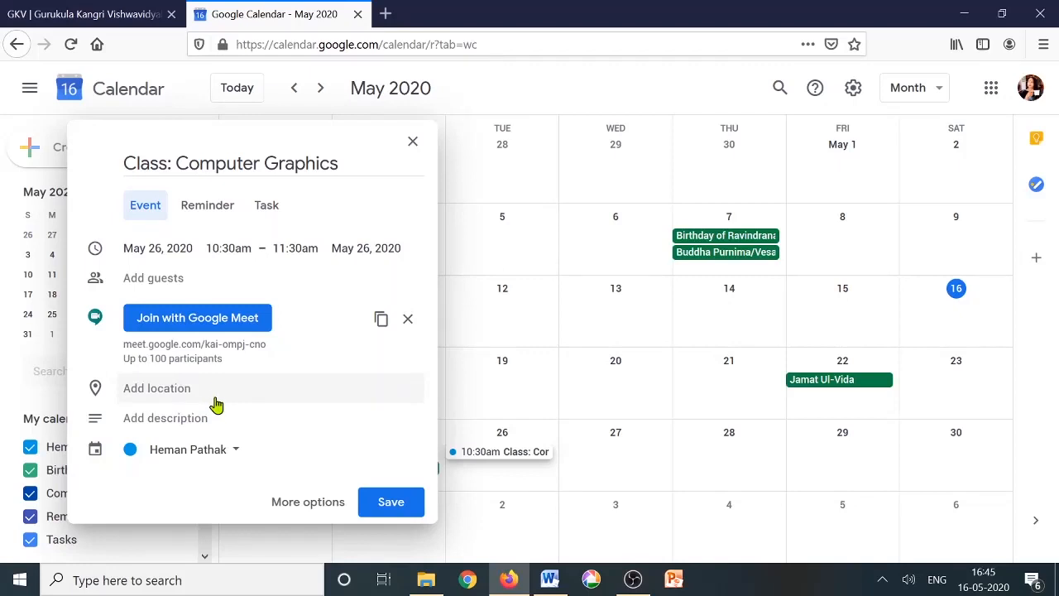
left_click(204, 427)
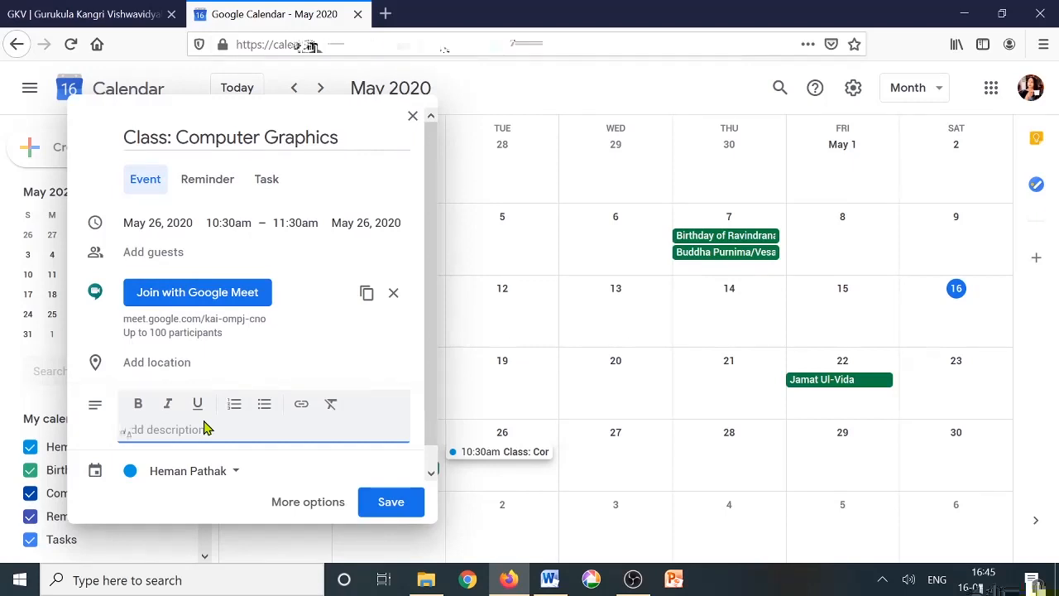
type("Ani")
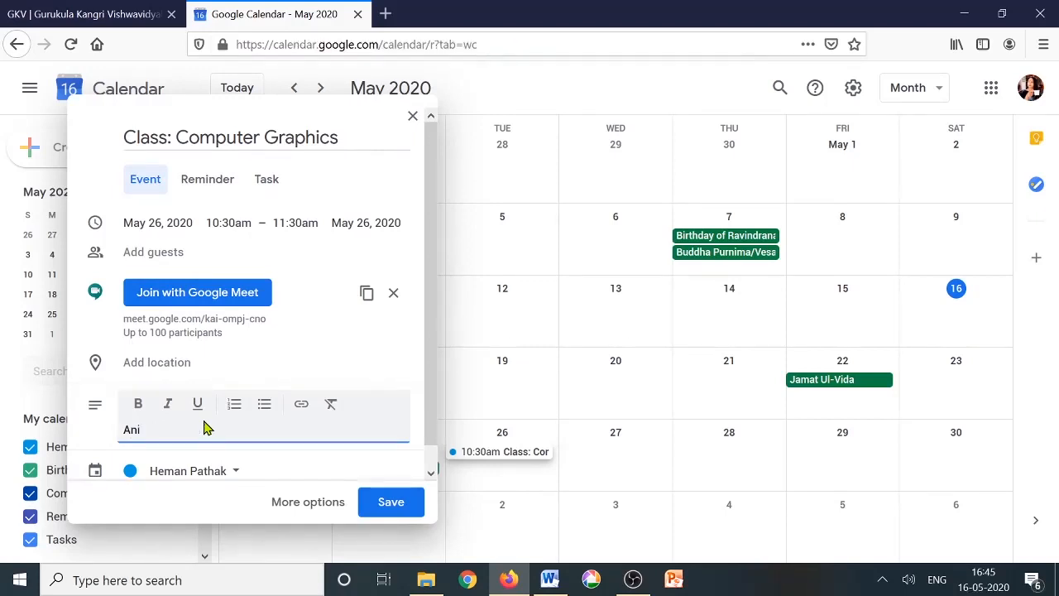
type("mation")
left_click(171, 253)
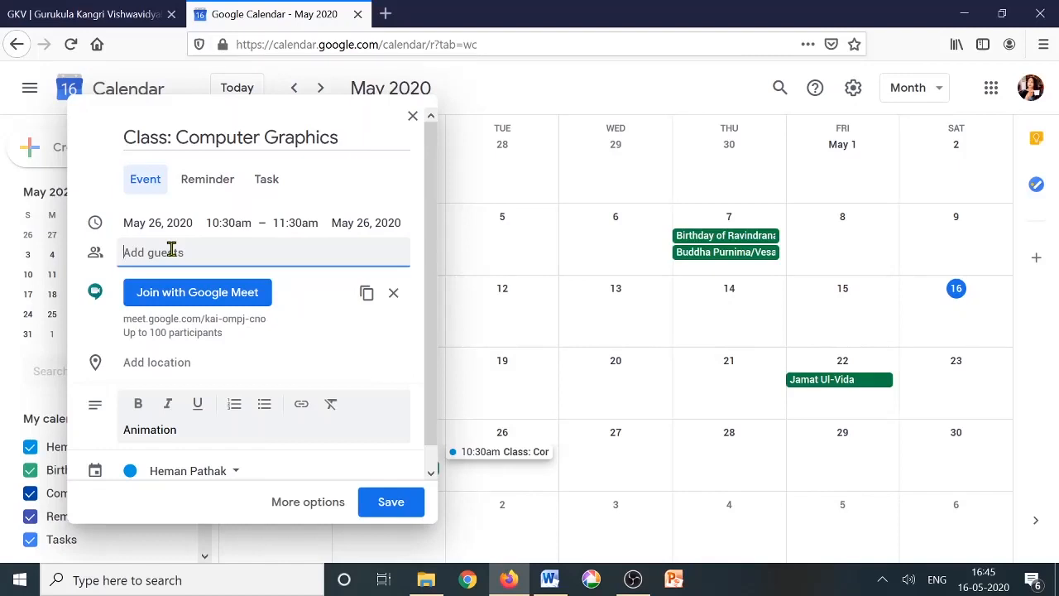
type("n")
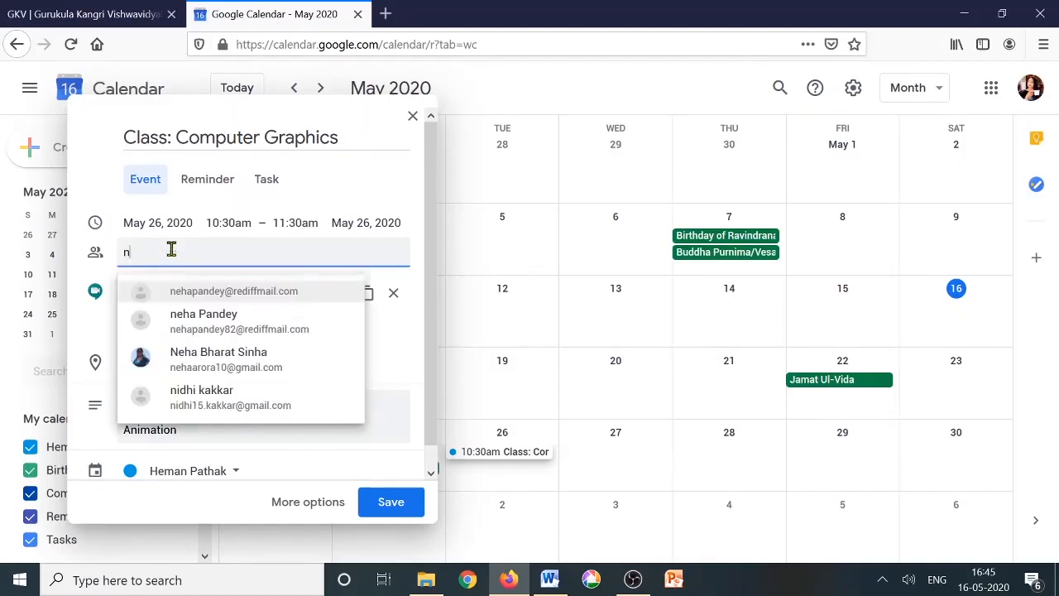
key("BackSpace")
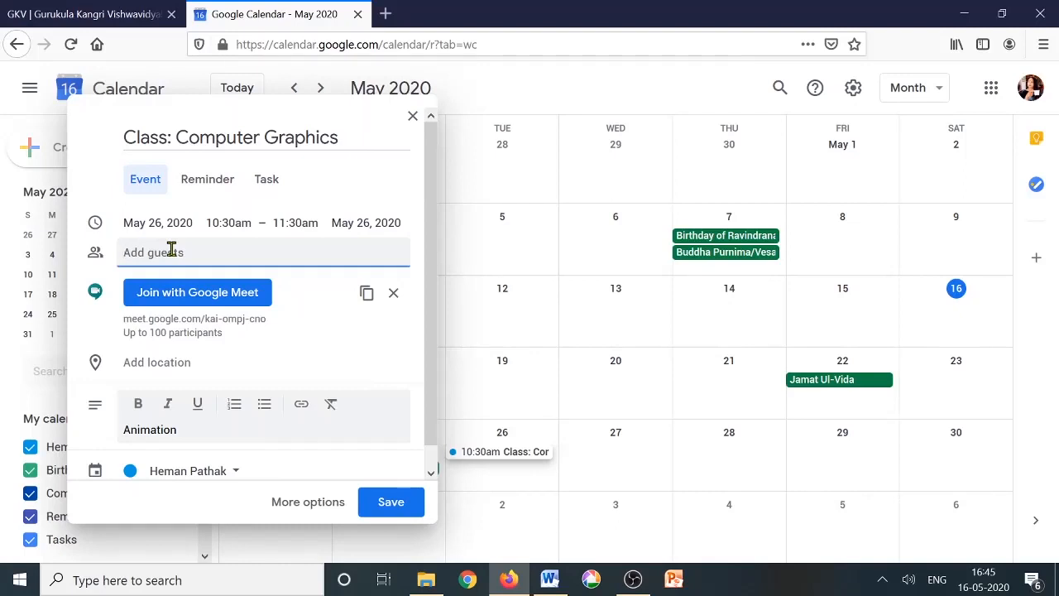
Switch to the Word document mca iv.docx and copy both blocks of student e-mail addresses.
left_click(551, 582)
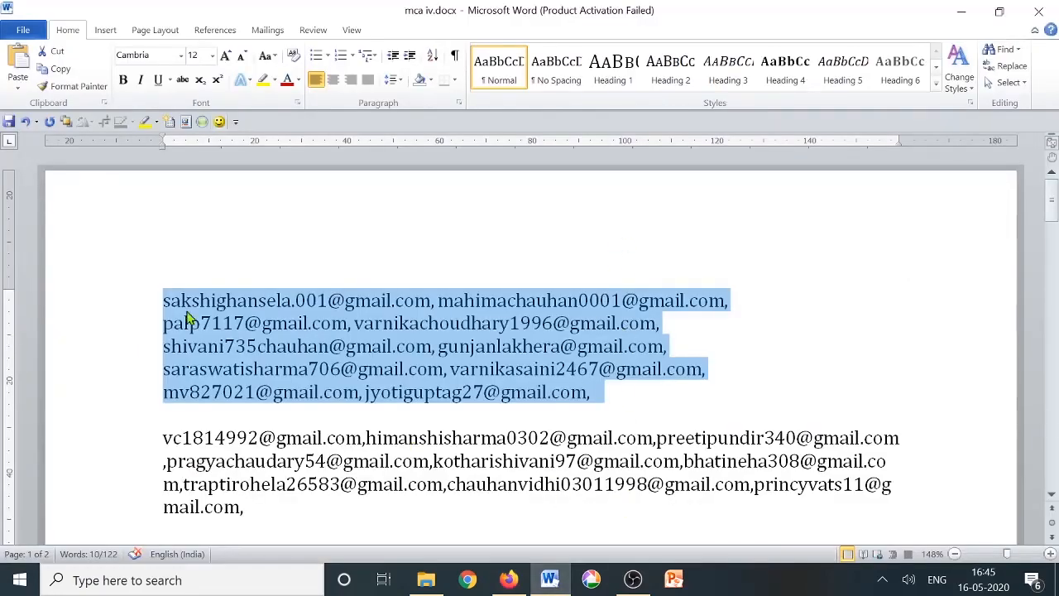
left_click(751, 395)
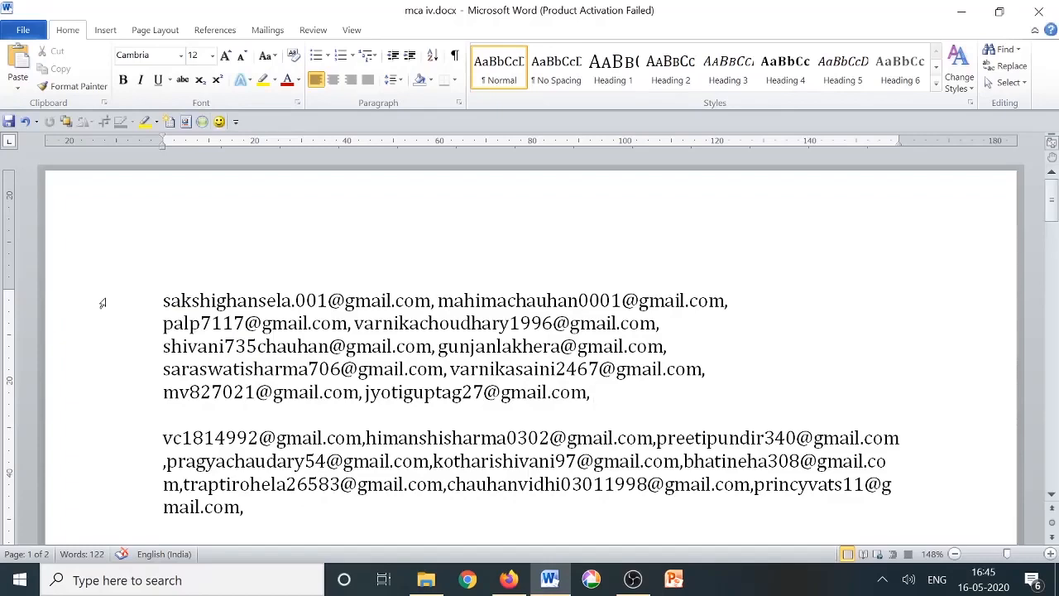
left_click_drag(99, 301, 88, 515)
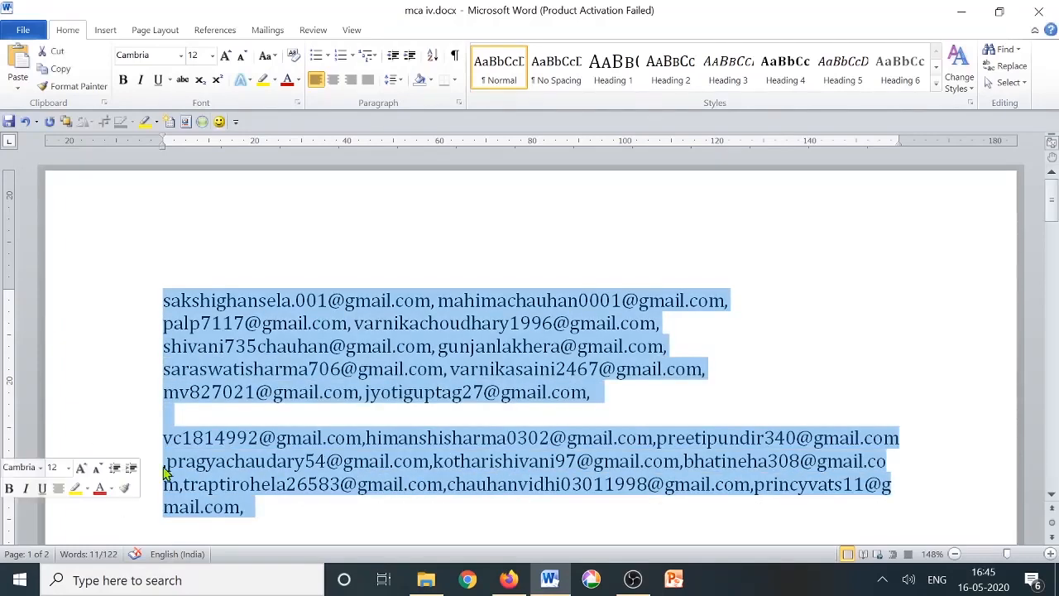
right_click(250, 359)
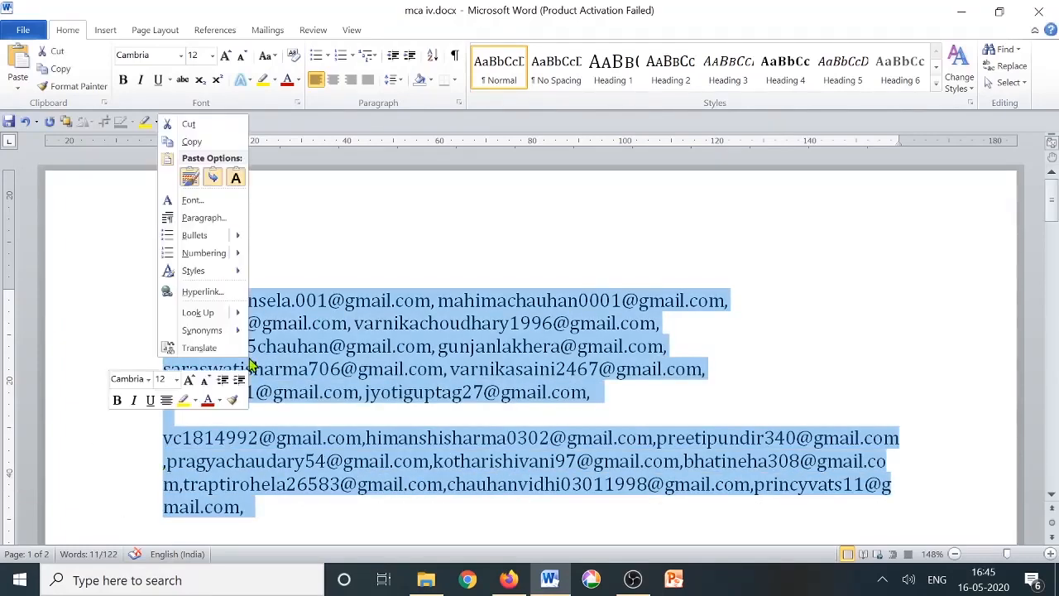
left_click(194, 142)
Return to Google Calendar in Firefox and paste the copied e-mail addresses as the event's guests.
left_click(523, 582)
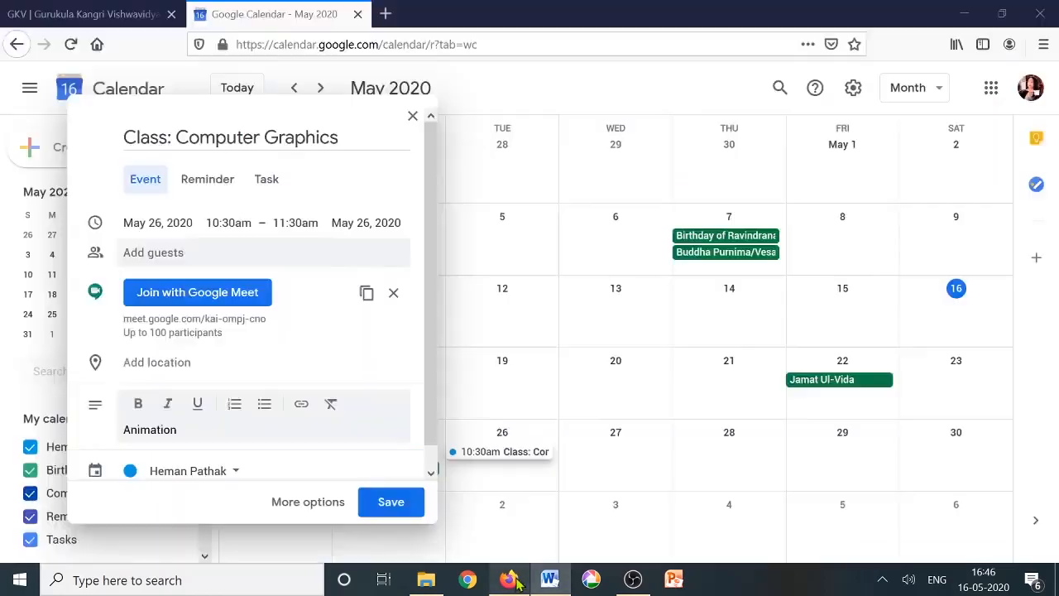
right_click(155, 253)
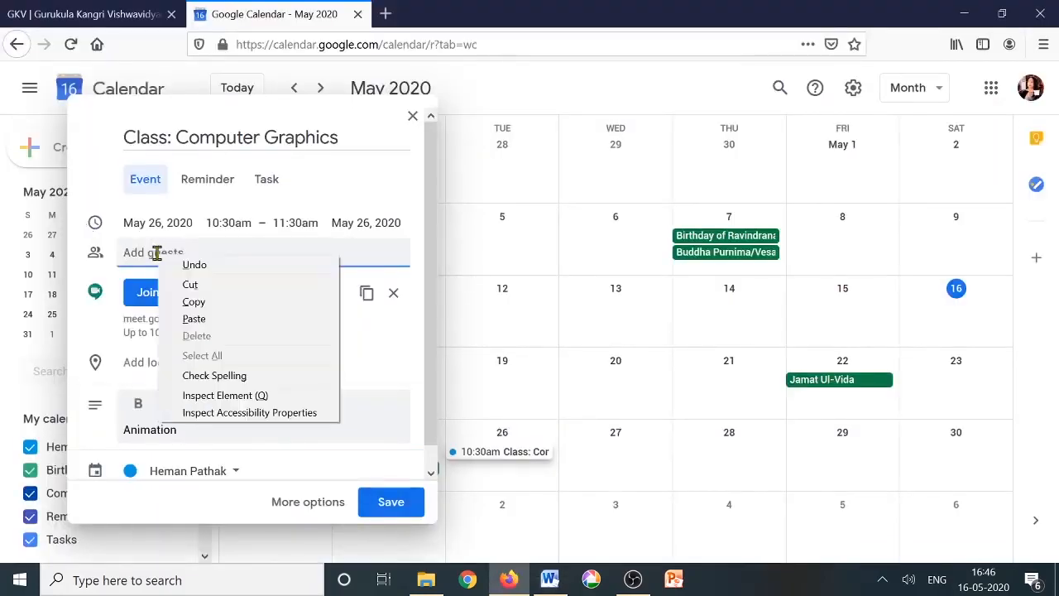
left_click(199, 319)
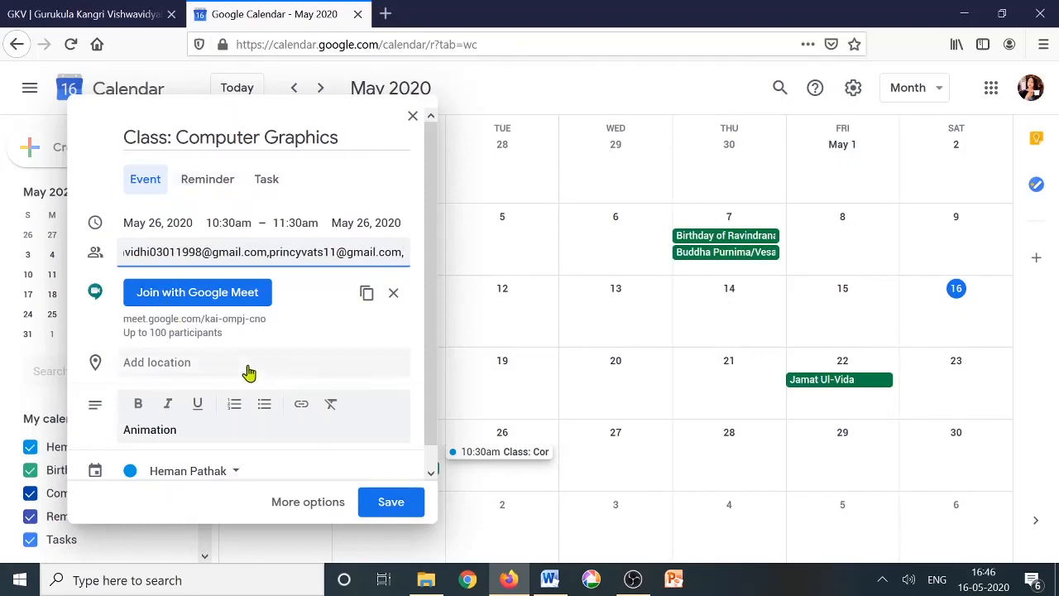
Open the event's full details page and review the guest list down to the guest permissions.
left_click(305, 512)
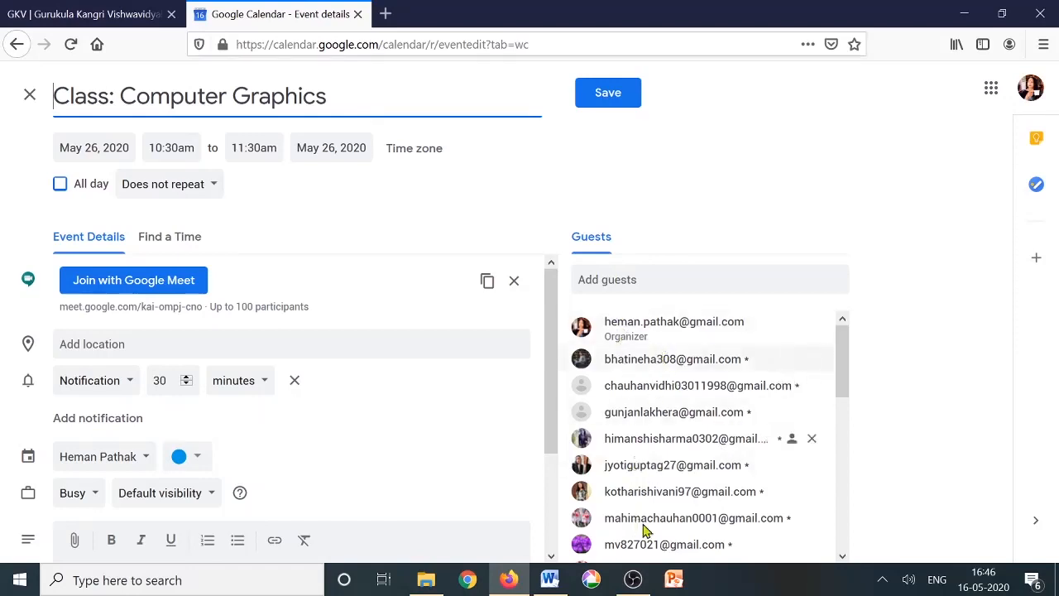
left_click_drag(844, 355, 824, 518)
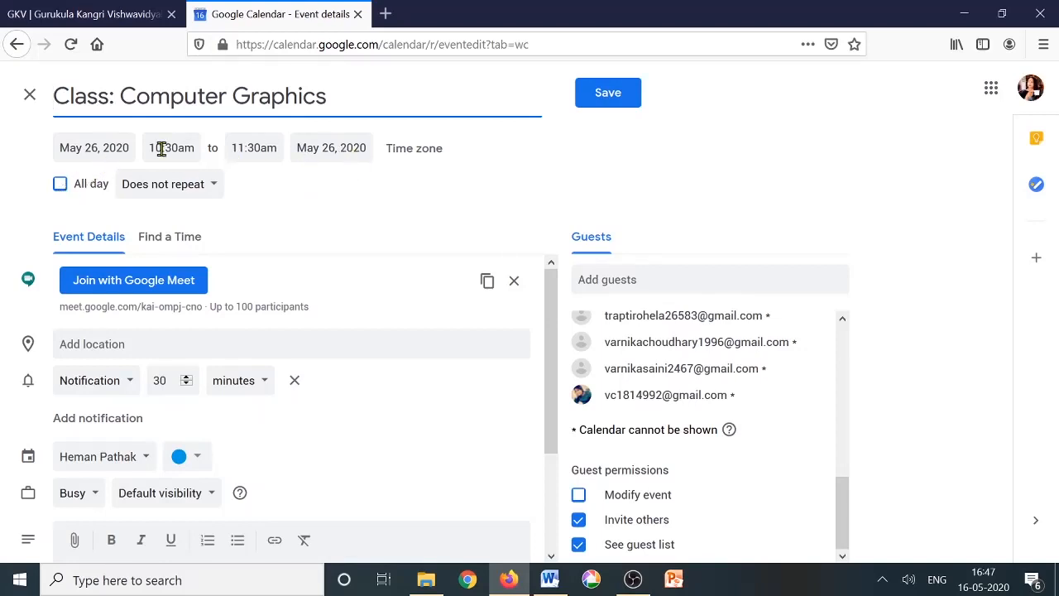
left_click(127, 251)
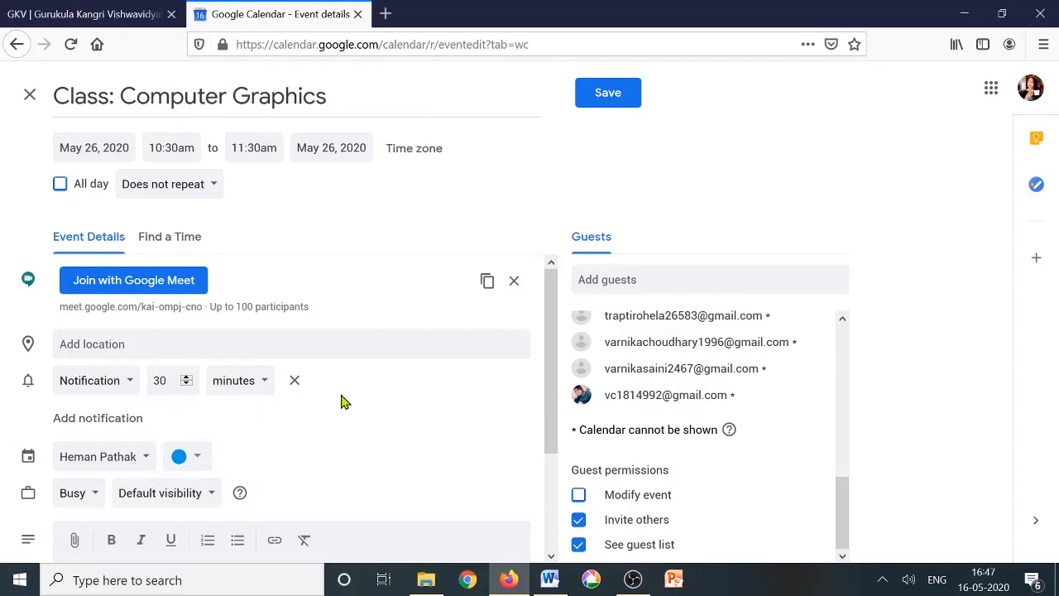
Add a second reminder to the event, sent as an email 1 day before the class.
left_click(95, 424)
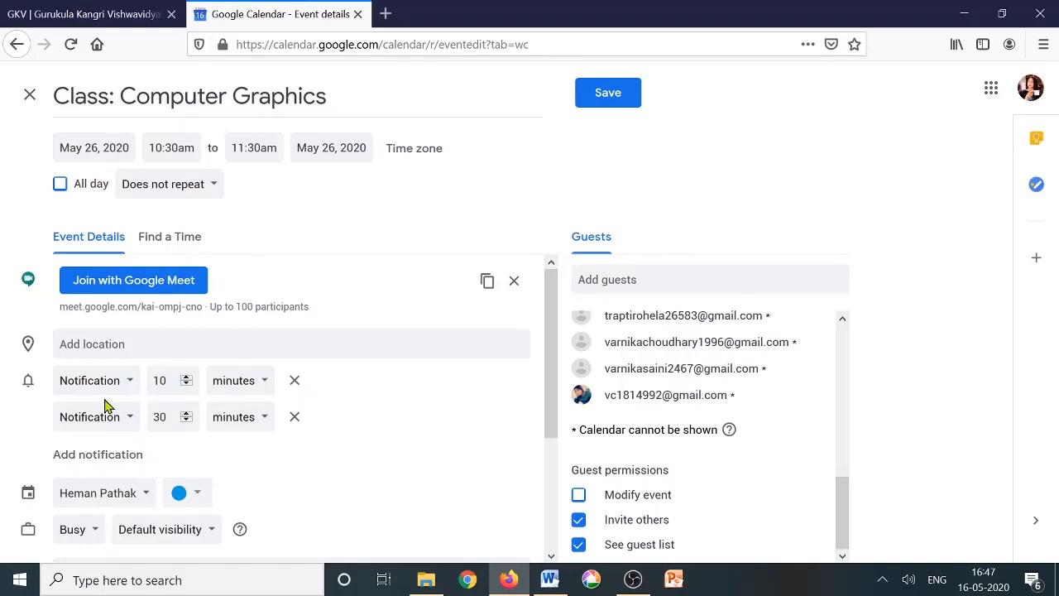
left_click(263, 424)
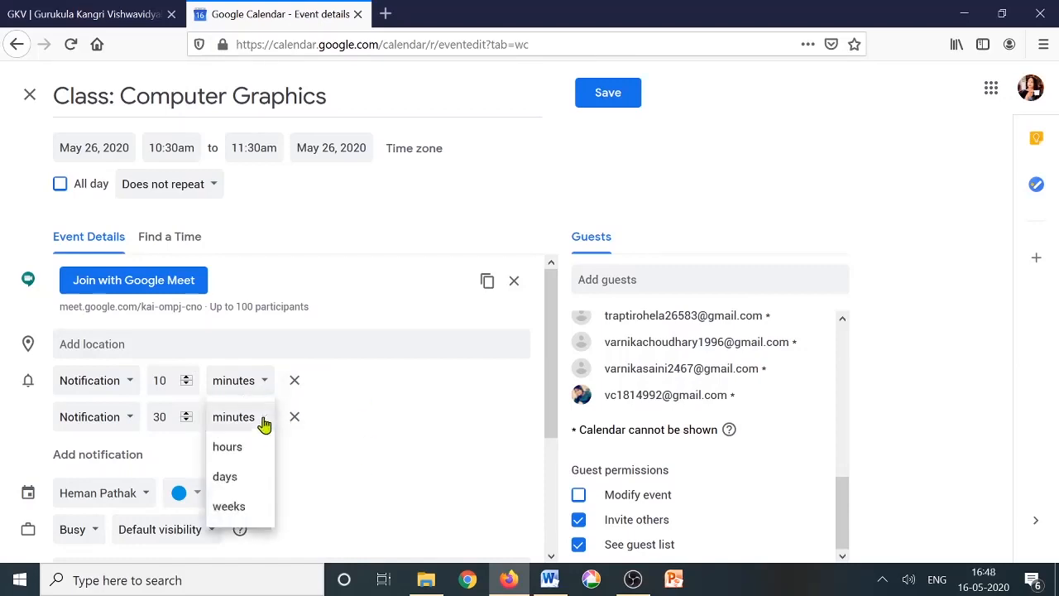
left_click(236, 481)
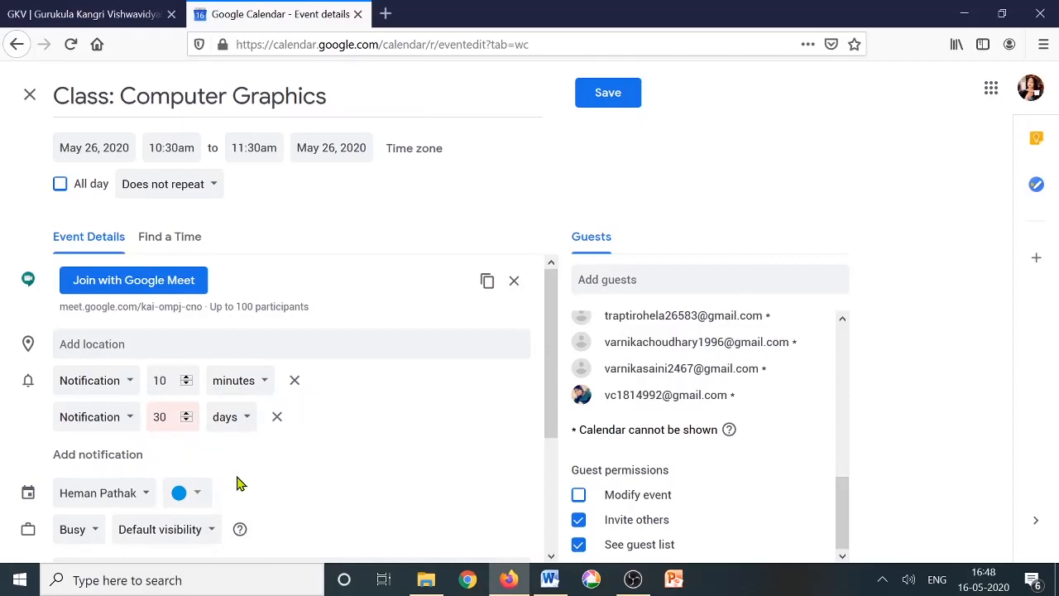
left_click_drag(167, 417, 148, 420)
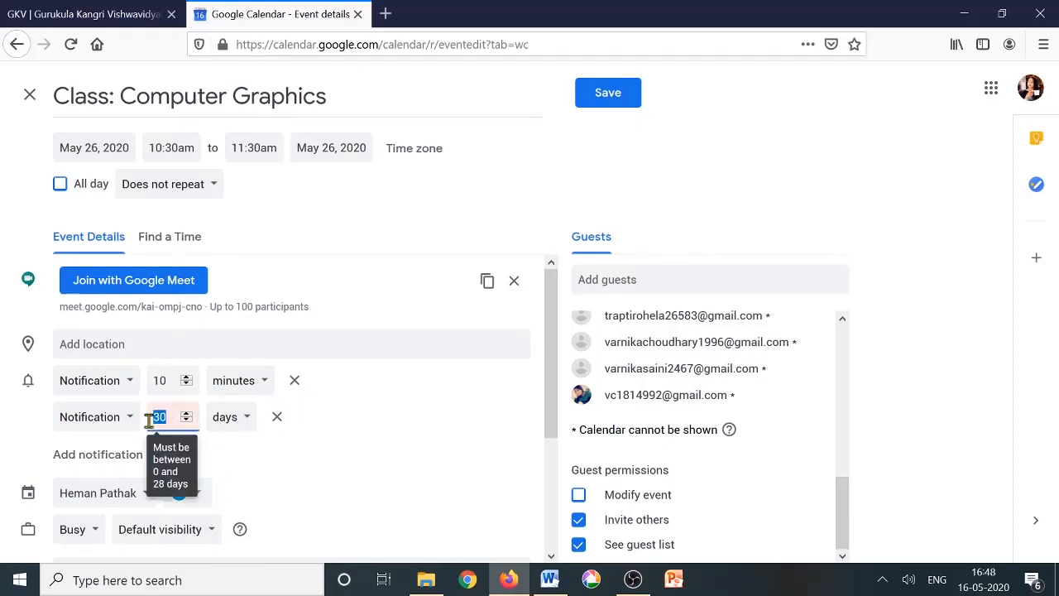
type("1")
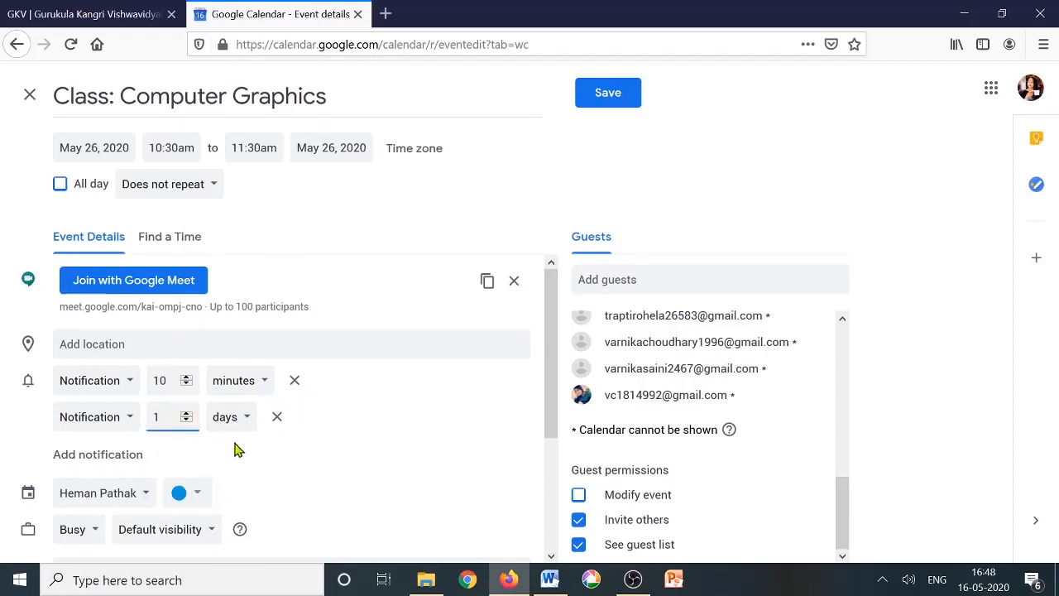
left_click(130, 418)
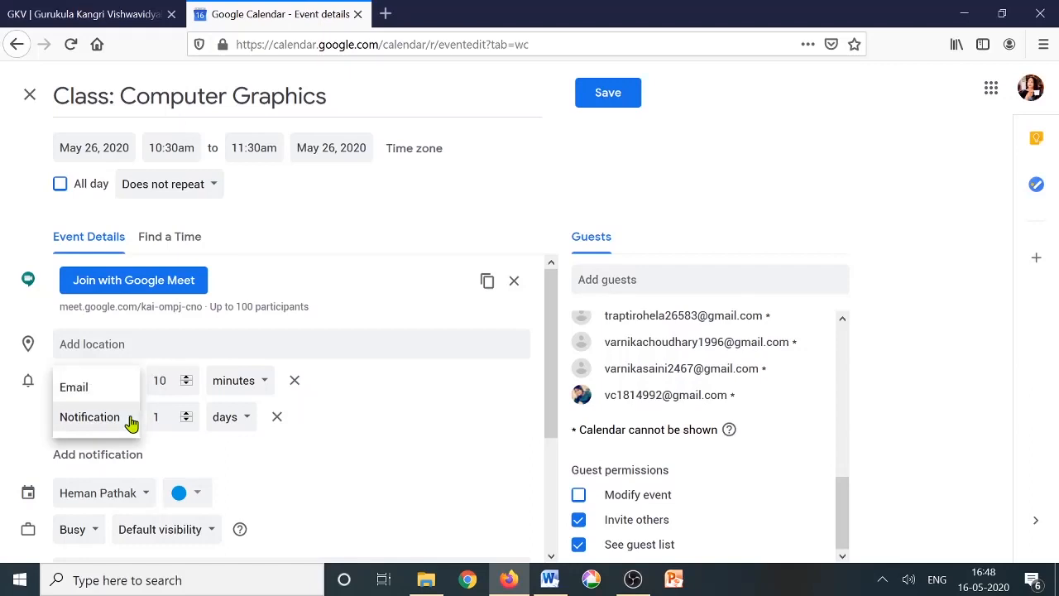
left_click(87, 389)
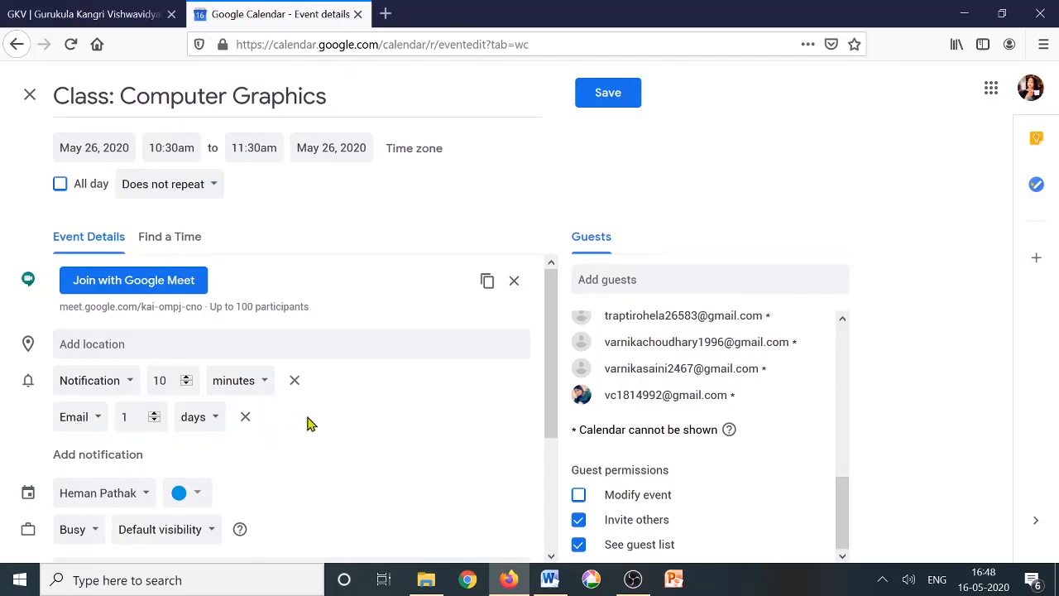
Save the Computer Graphics class event without sending invitation emails to the guests.
scroll(305, 427, "down", 3)
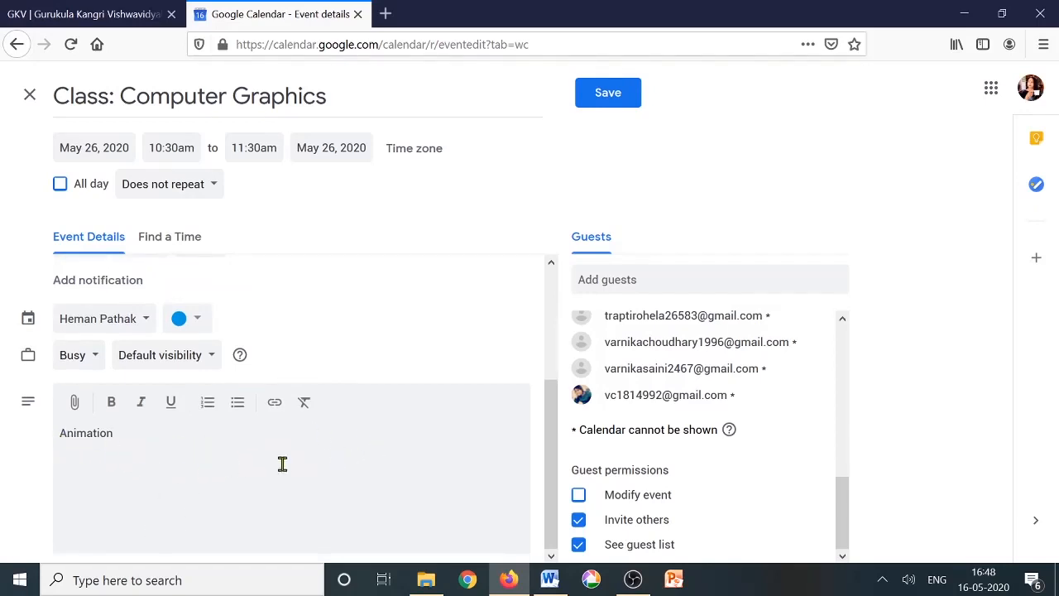
left_click(621, 100)
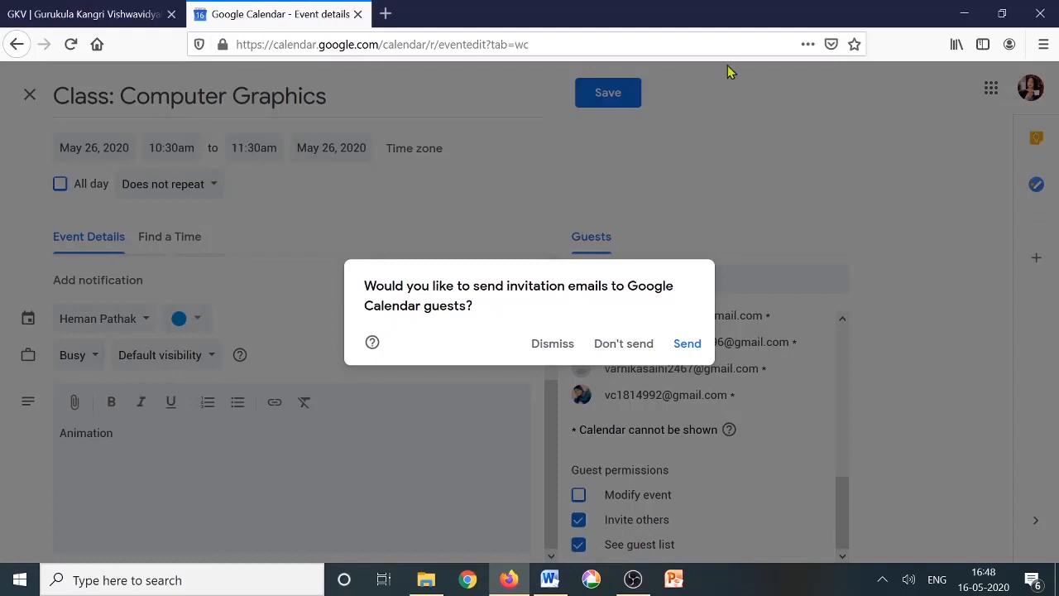
left_click(623, 346)
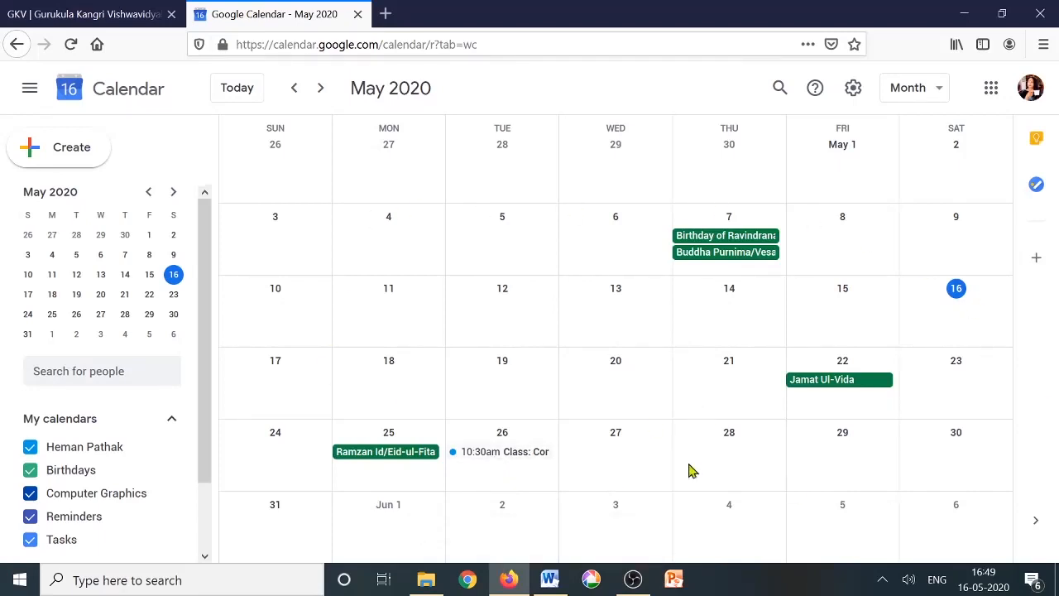
Reopen the May 26 Computer Graphics class for editing and remove its 1-day email reminder.
left_click(513, 460)
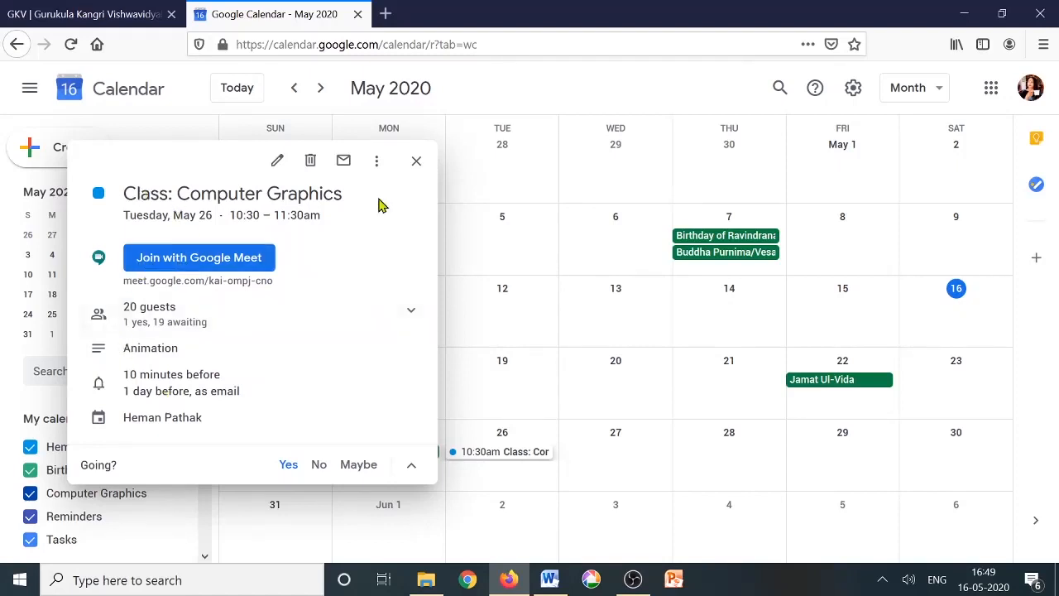
left_click(277, 163)
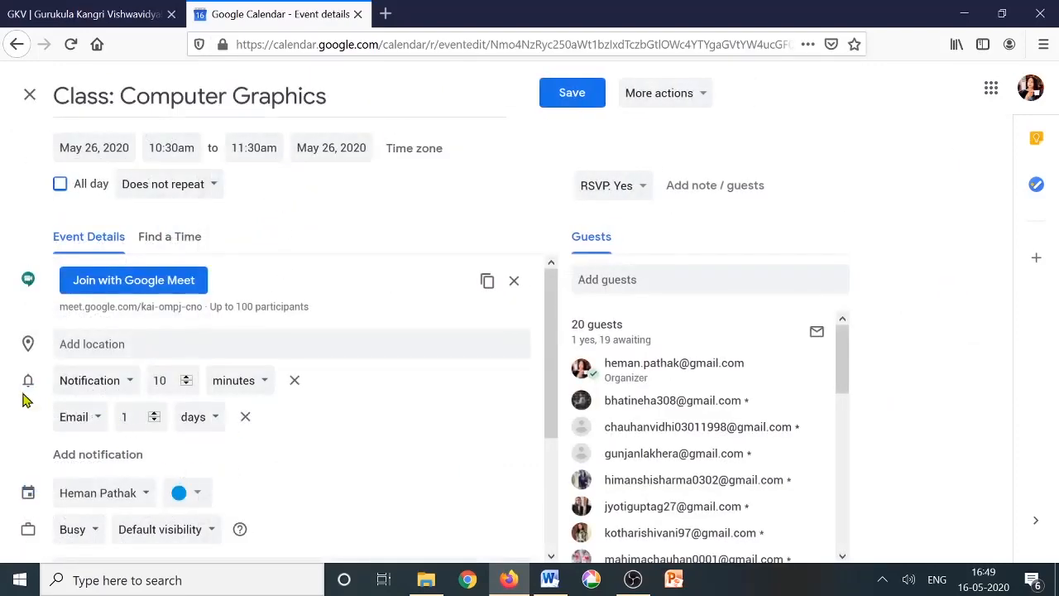
left_click(246, 418)
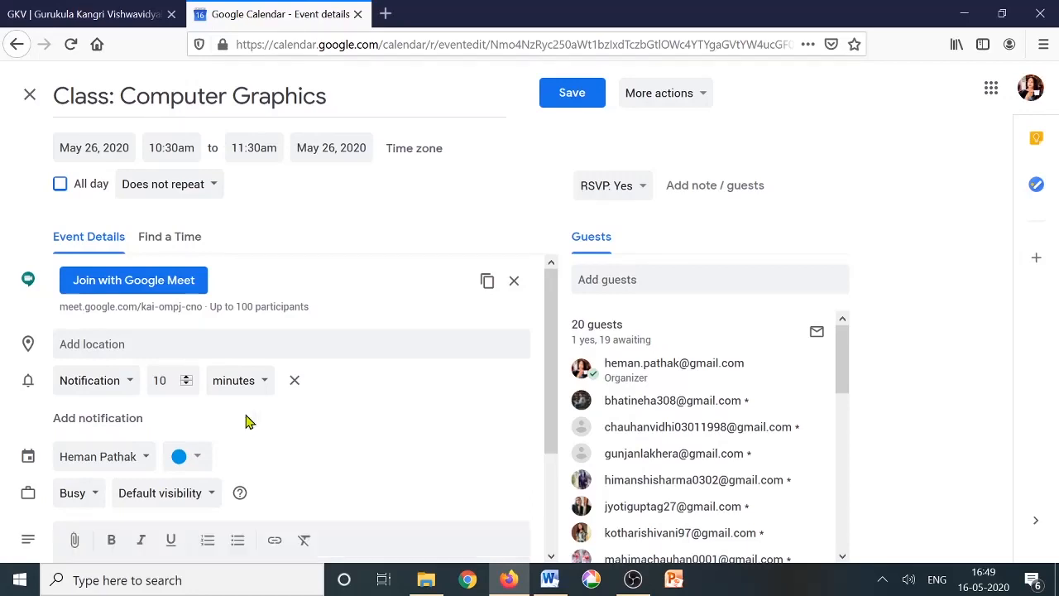
Remove the tenth person in the guest list, counting the organizer, and save the event without sending cancellation emails.
left_click_drag(844, 348, 843, 417)
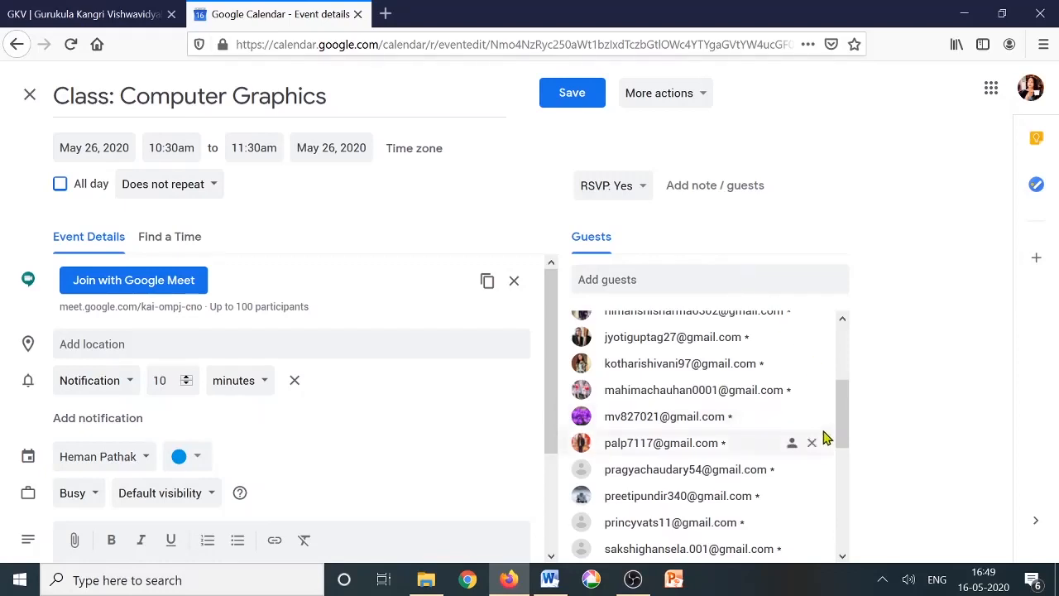
left_click(812, 443)
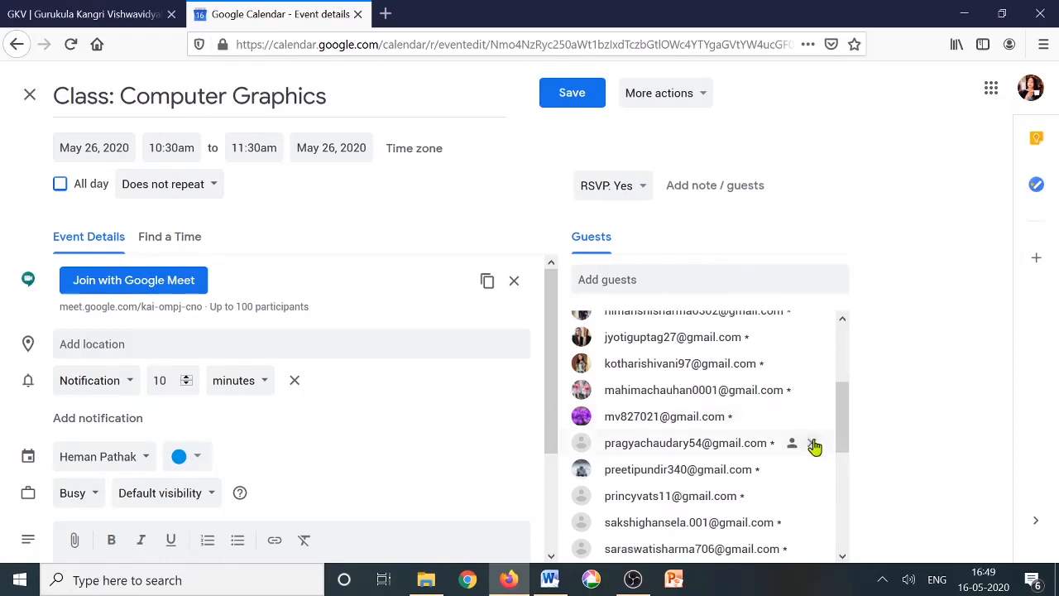
left_click(577, 95)
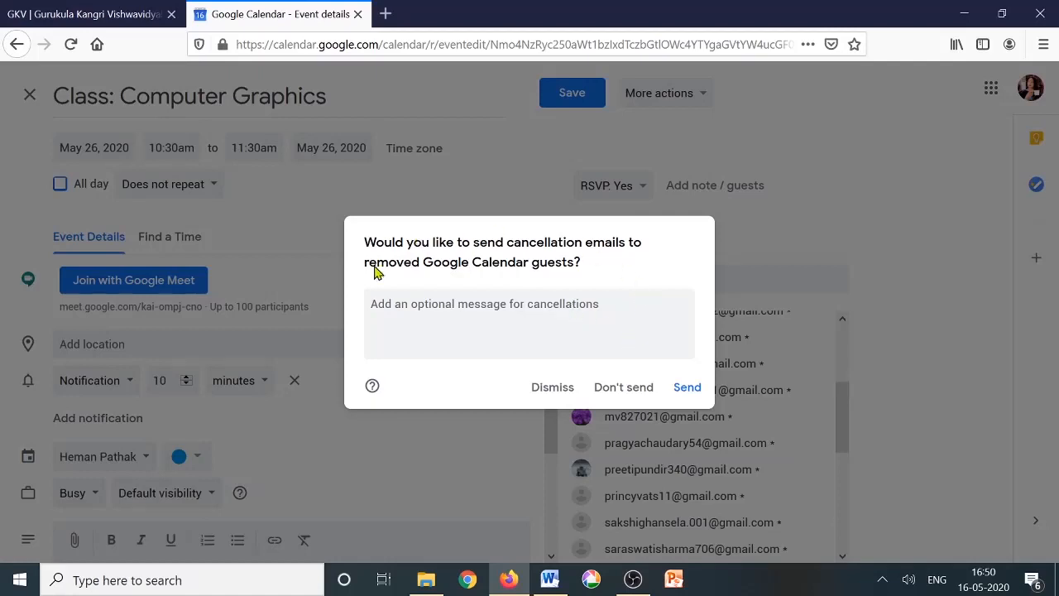
left_click(633, 394)
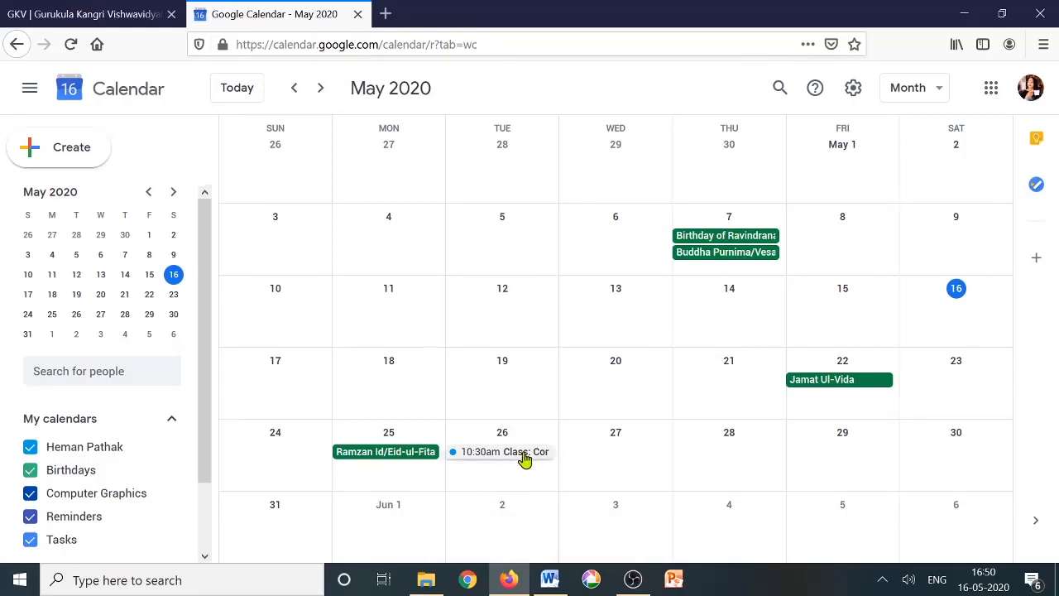
Draft an email to the May 26 class guests with the message "Hi!", discard it unsent and close the event details.
left_click(524, 455)
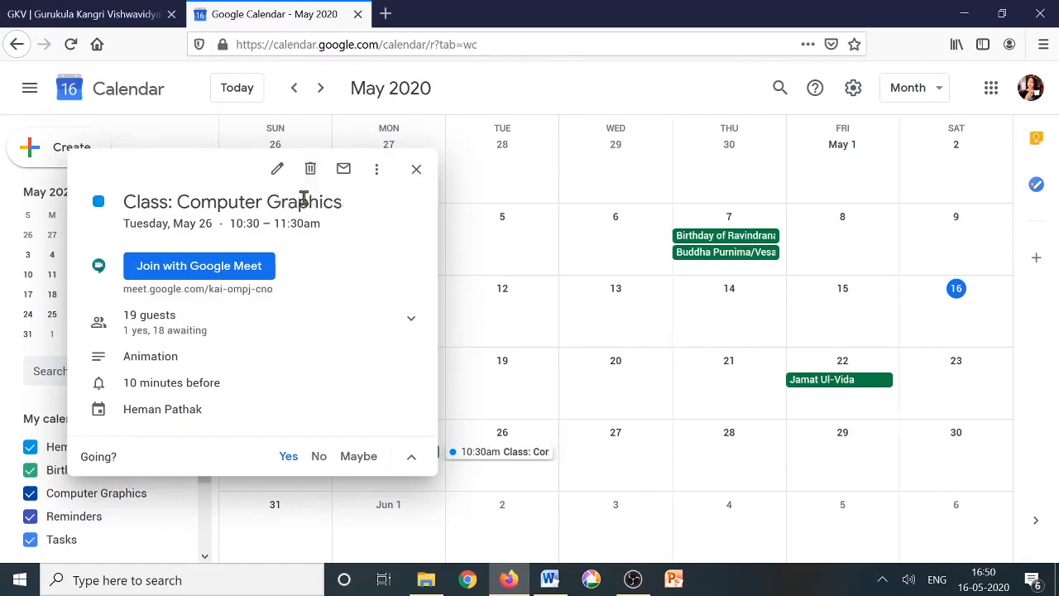
left_click(344, 171)
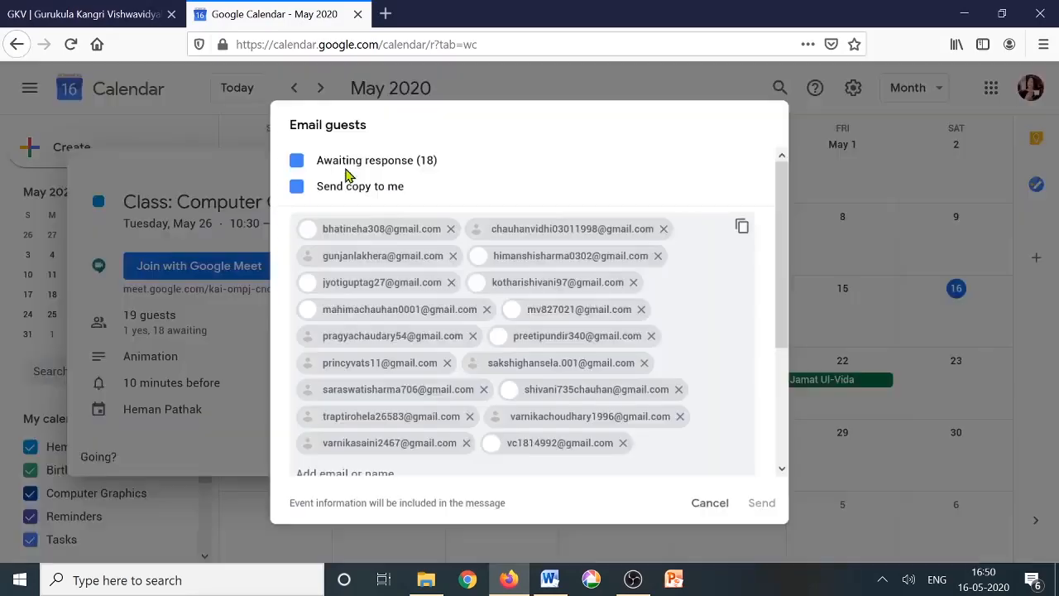
scroll(348, 173, "down", 3)
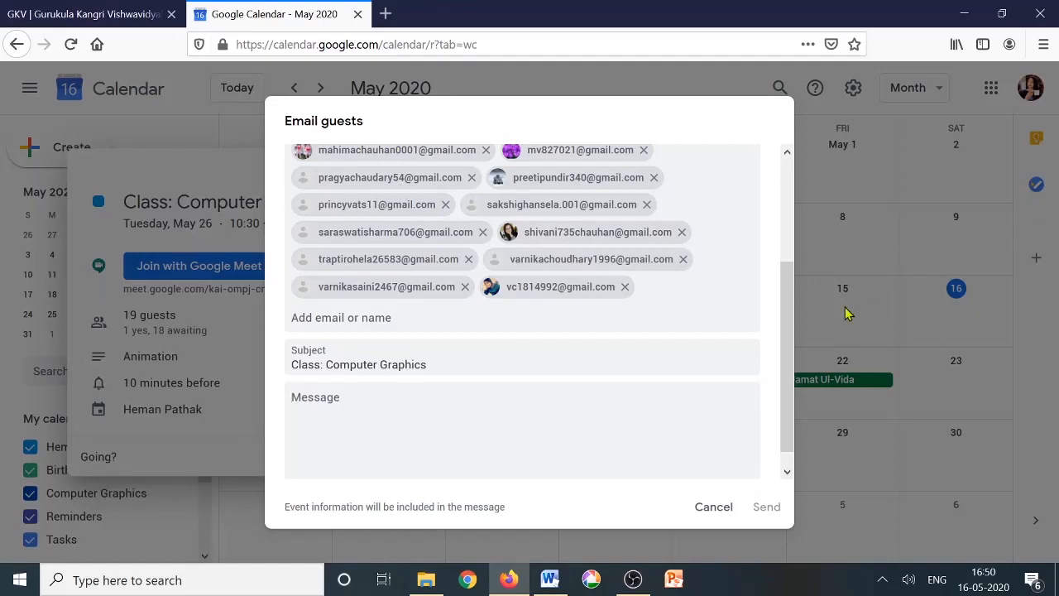
scroll(786, 230, "up", 1)
left_click_drag(785, 227, 759, 404)
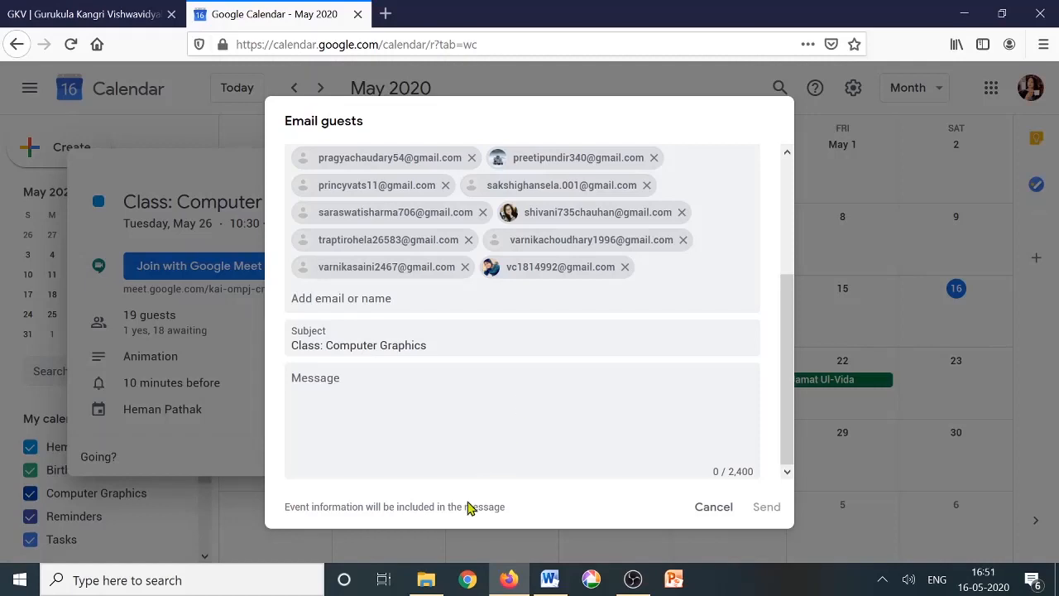
left_click(425, 395)
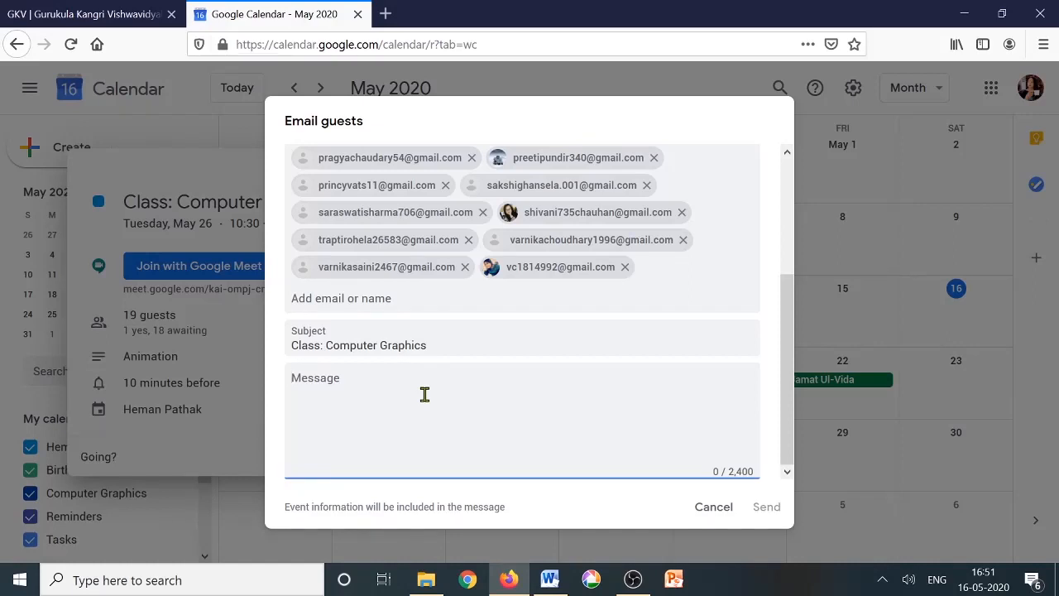
type("Hi!")
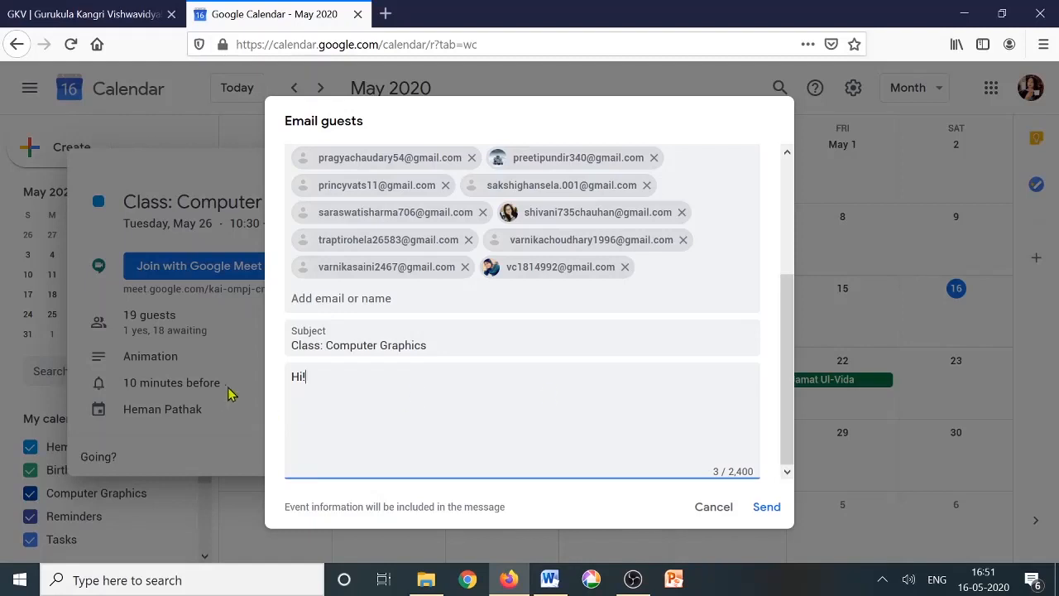
left_click(712, 508)
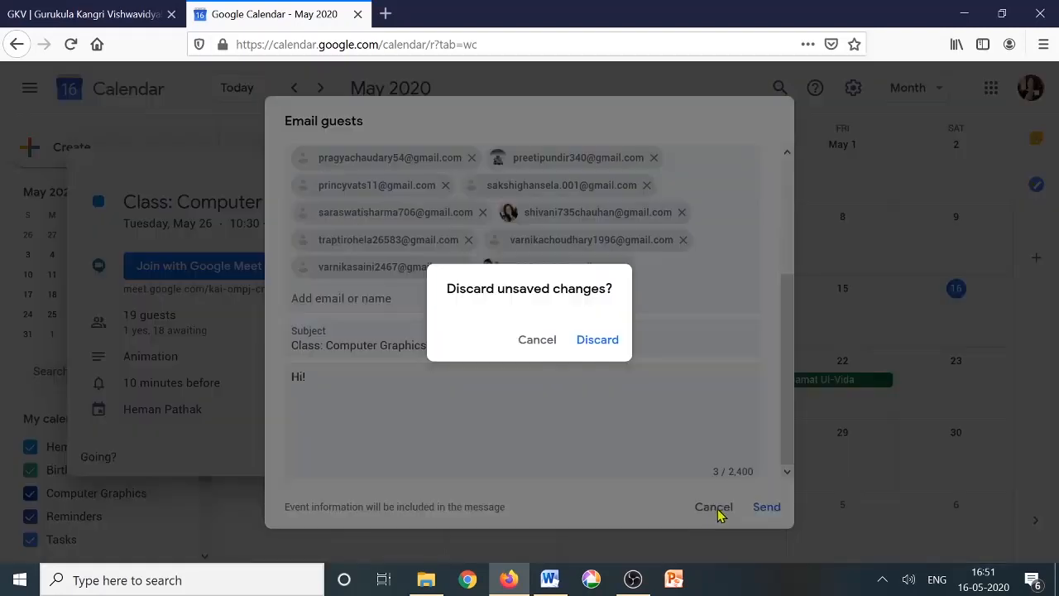
left_click(610, 331)
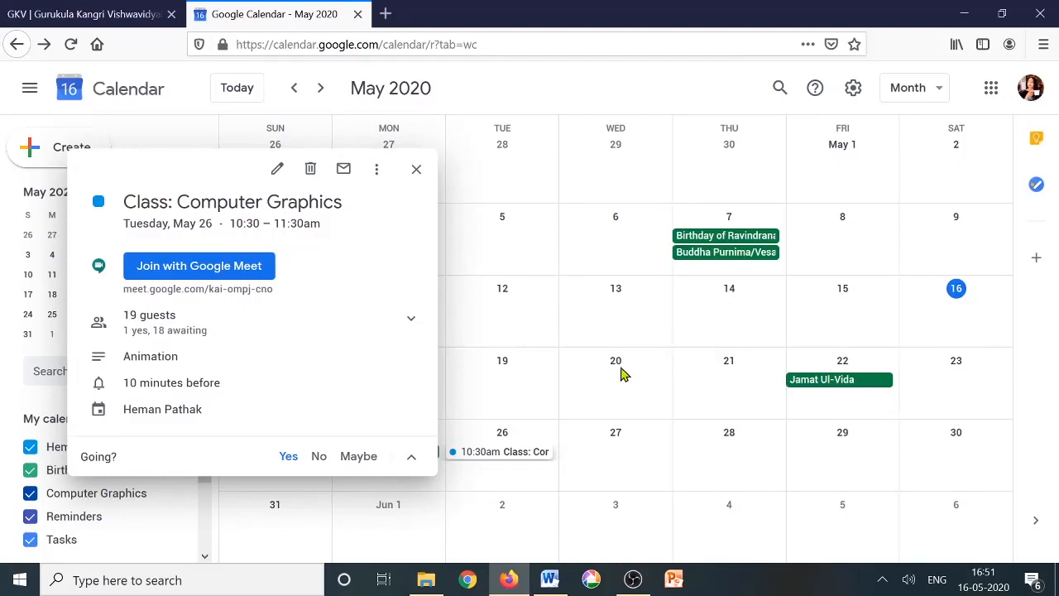
left_click(413, 174)
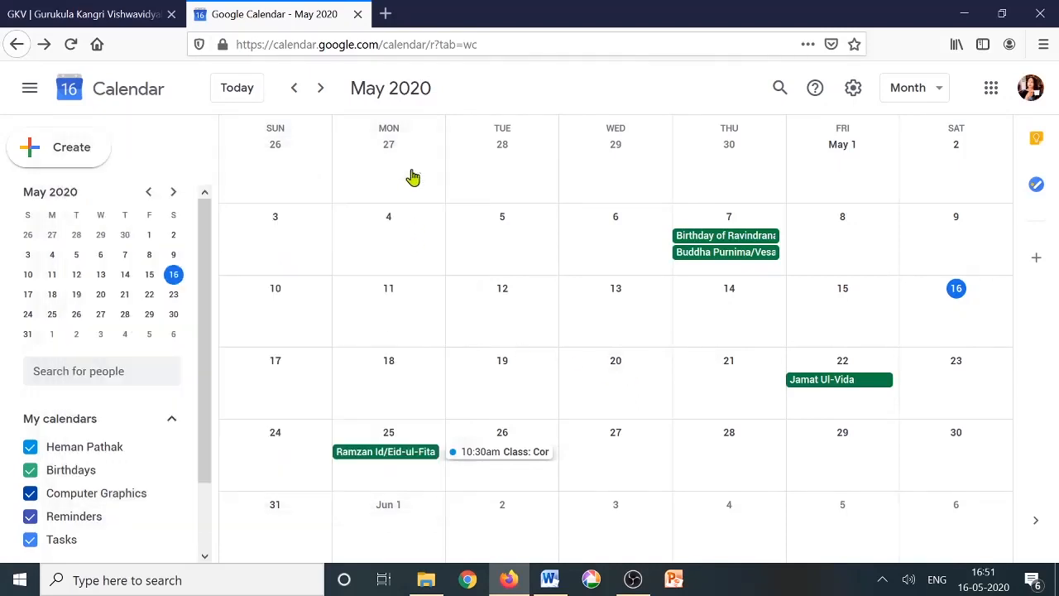
Delete the May 26 Computer Graphics class event without sending cancellation emails to the guests.
left_click(508, 454)
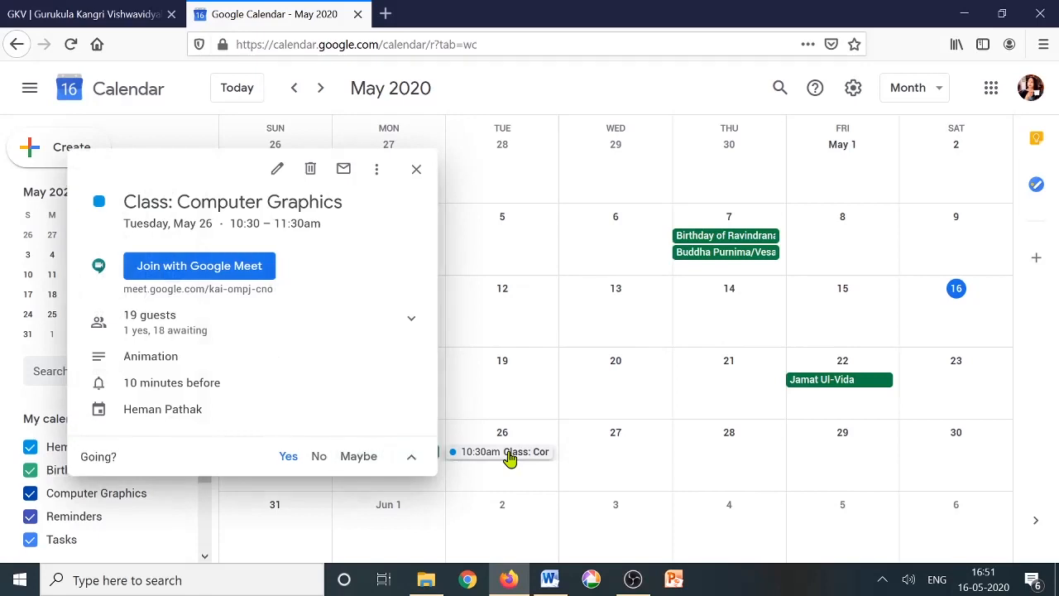
left_click(312, 170)
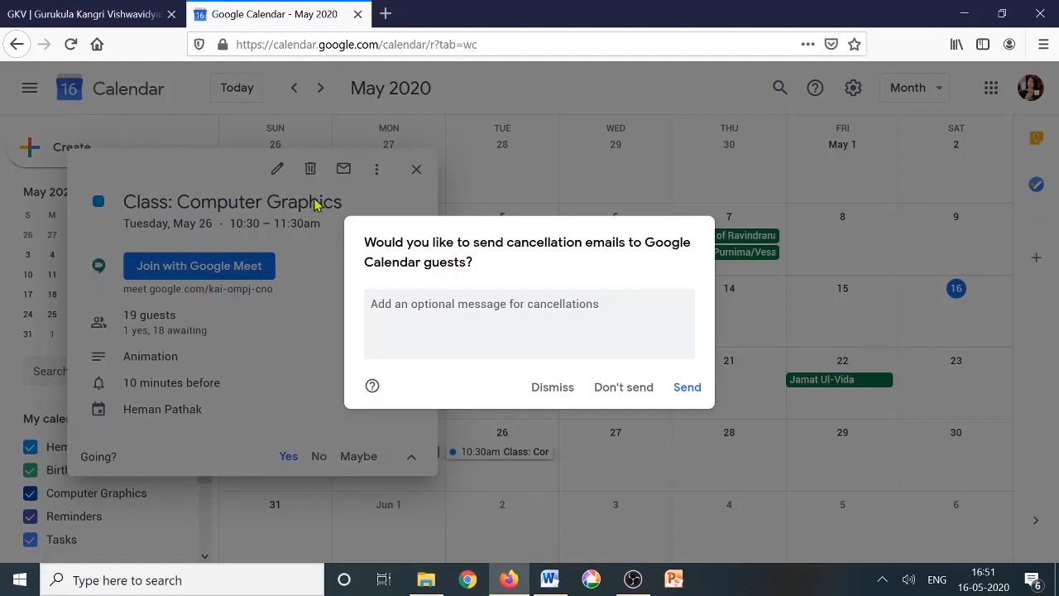
left_click(626, 390)
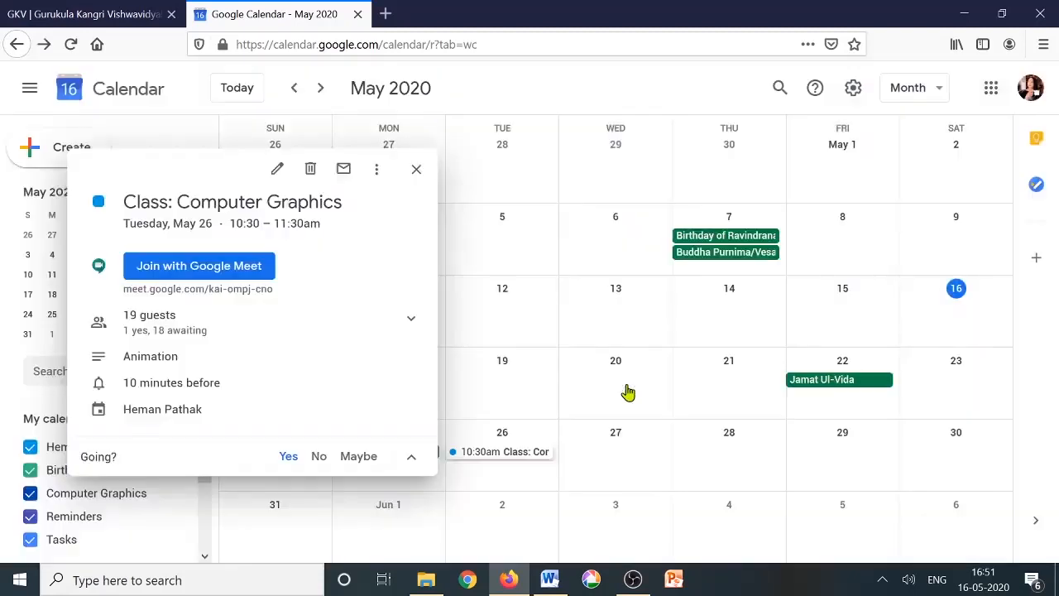